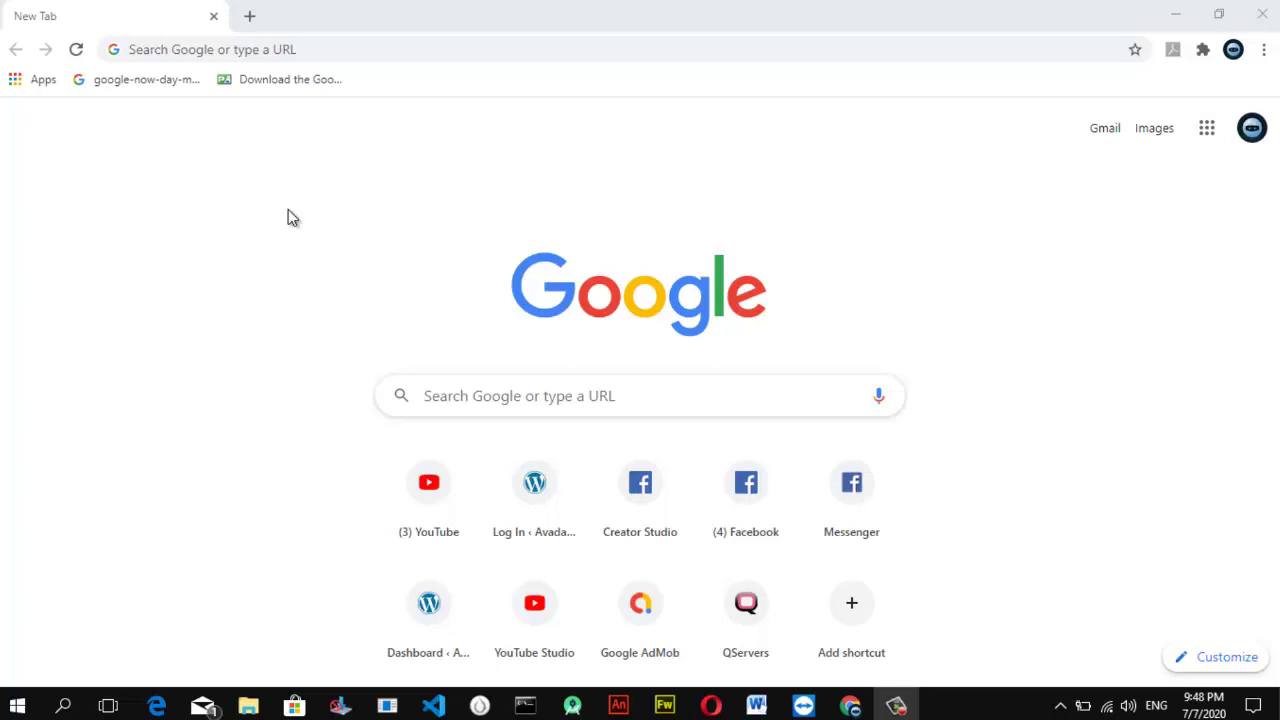
# Open the Creator Studio page at facebook.com/creatorstudio
pyautogui.click(659, 44)
pyautogui.write('face')
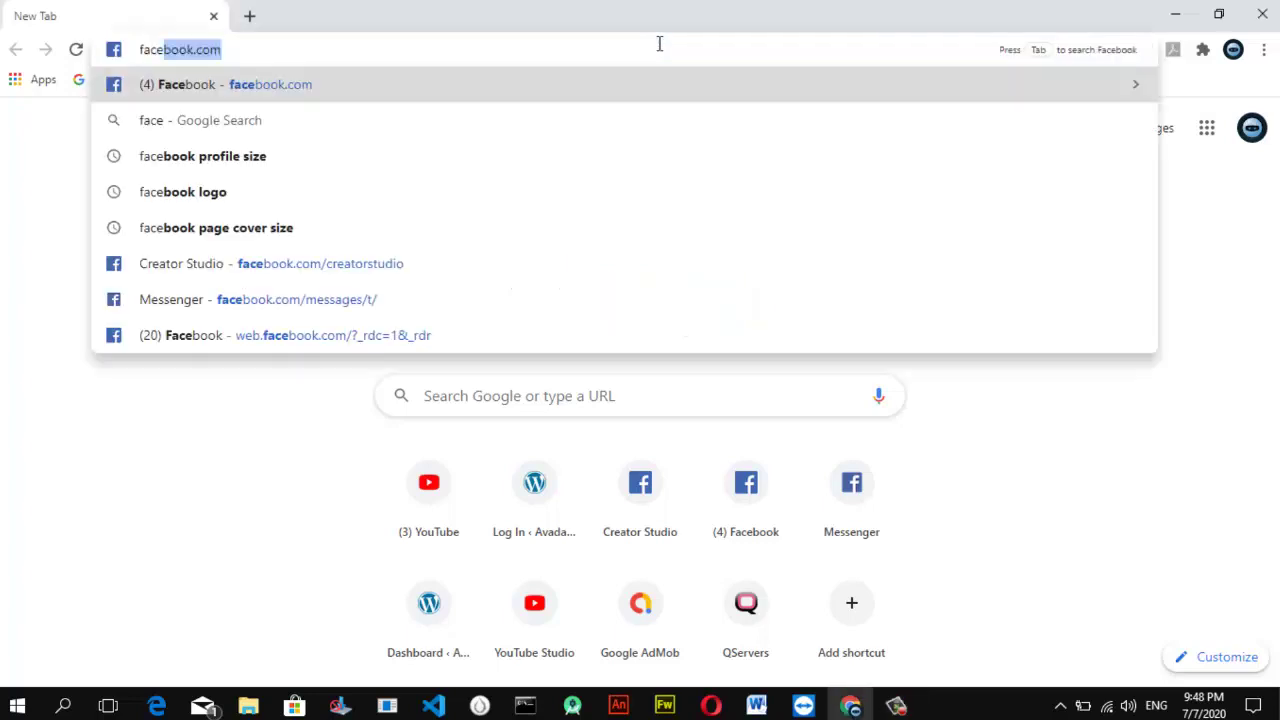
pyautogui.write('book.com/')
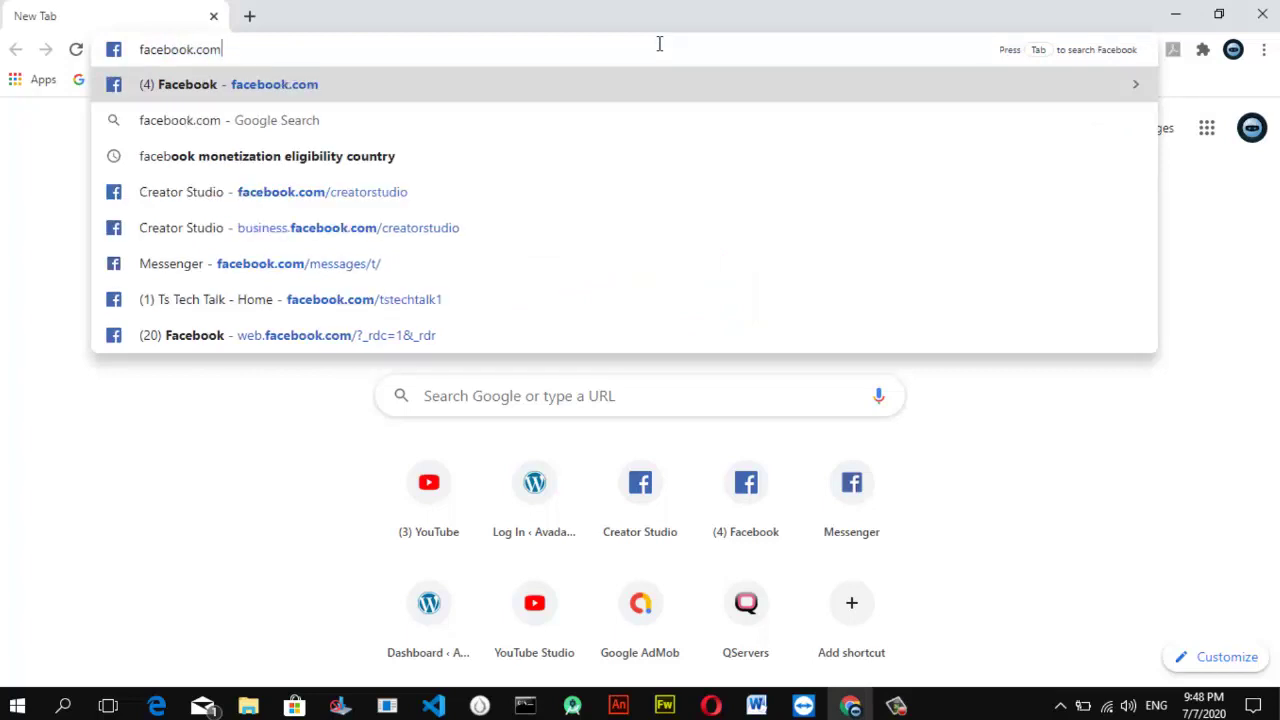
pyautogui.press('Down')
pyautogui.press('Down')
pyautogui.press('Down')
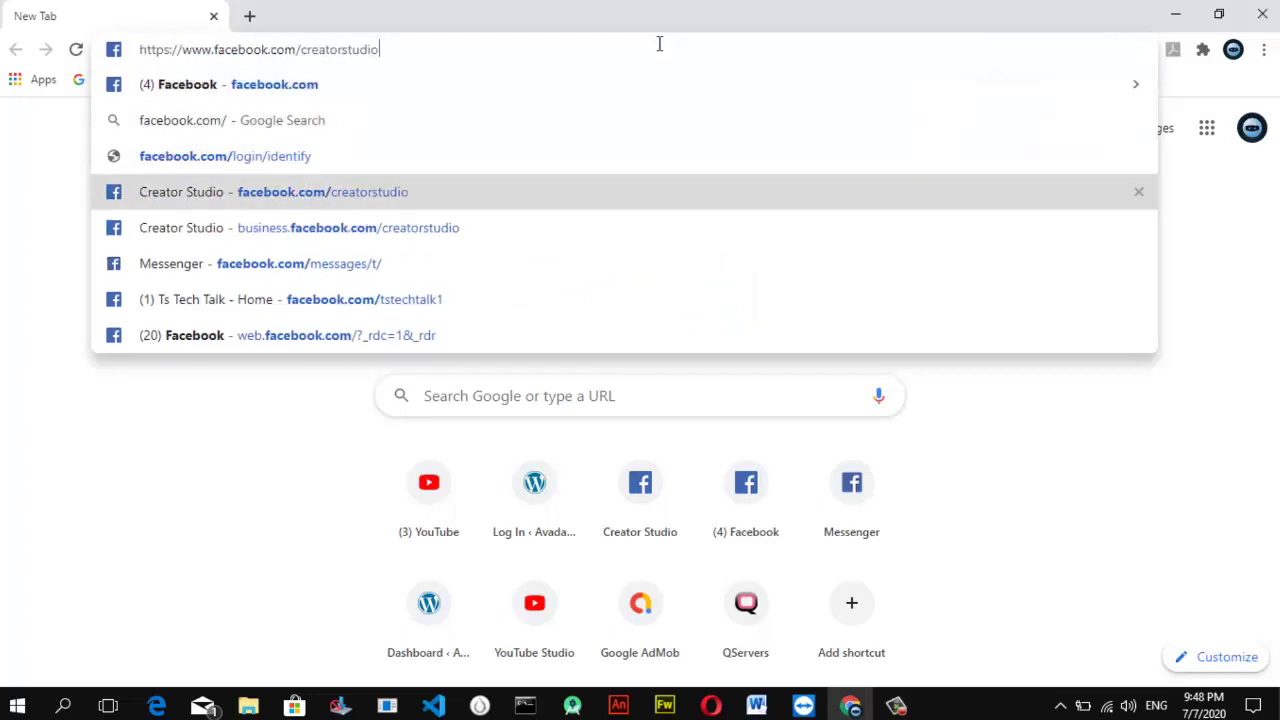
pyautogui.press('Return')
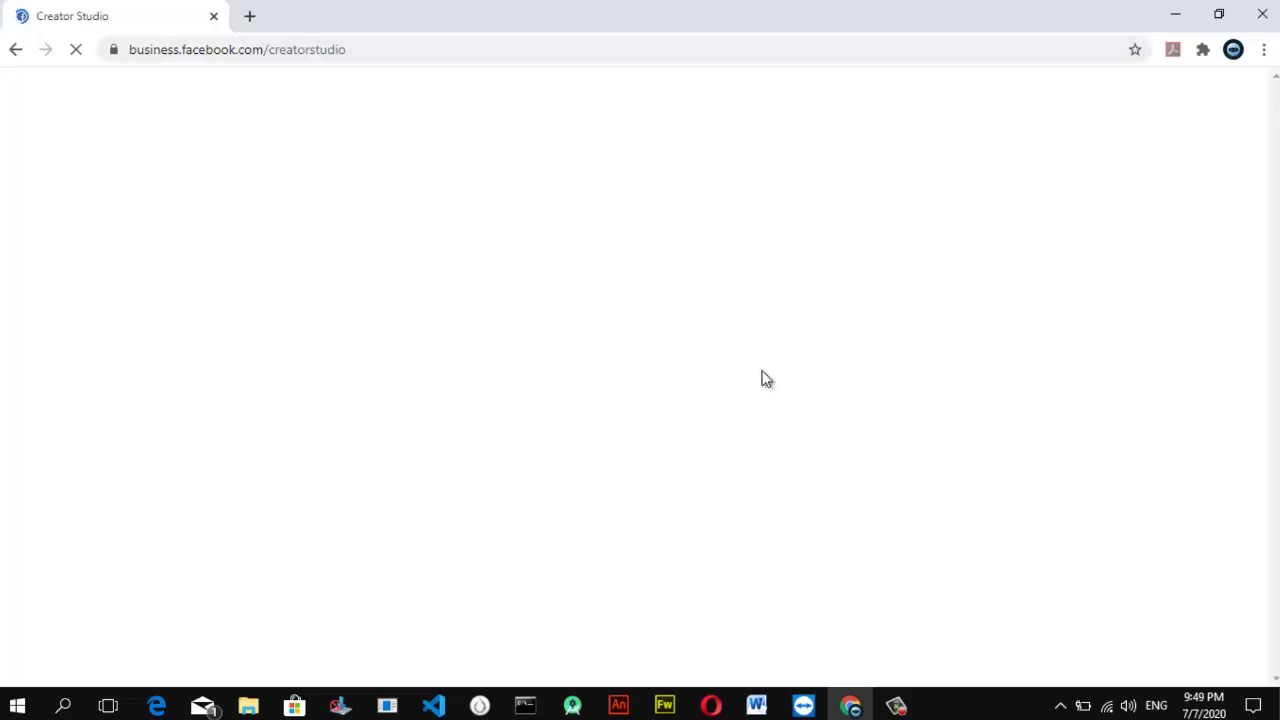
pyautogui.click(896, 706)
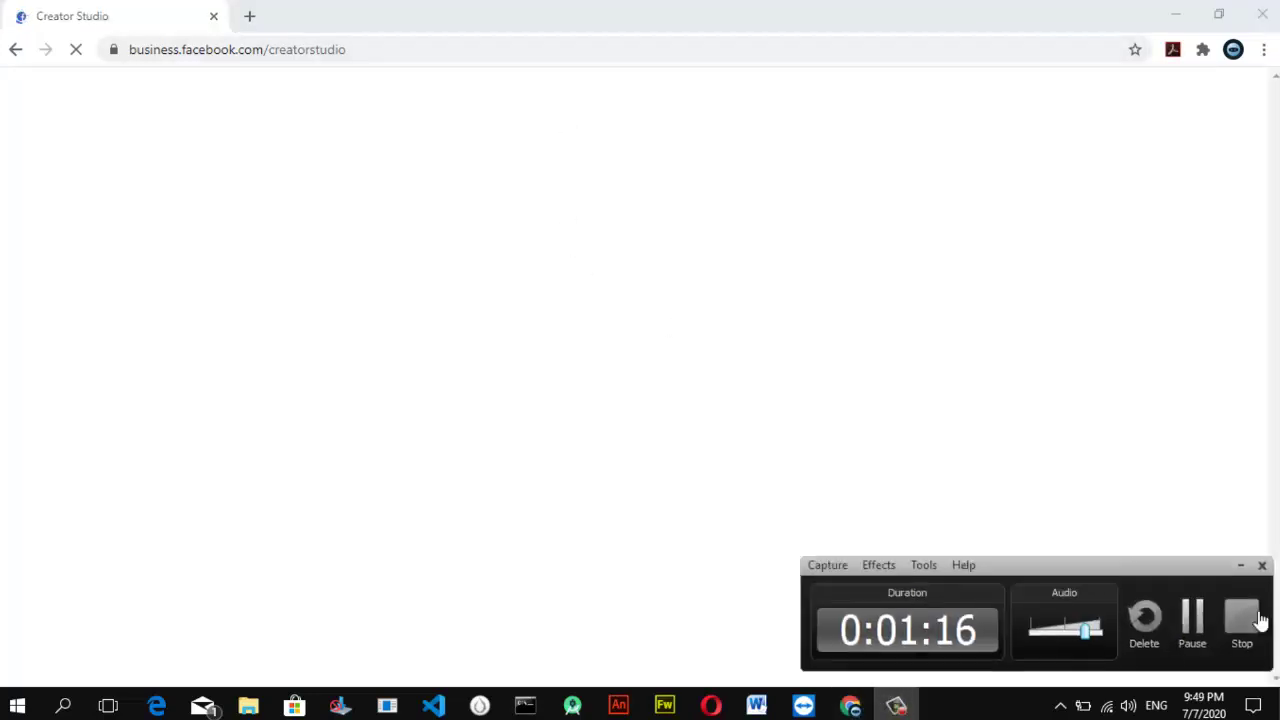
pyautogui.click(1198, 620)
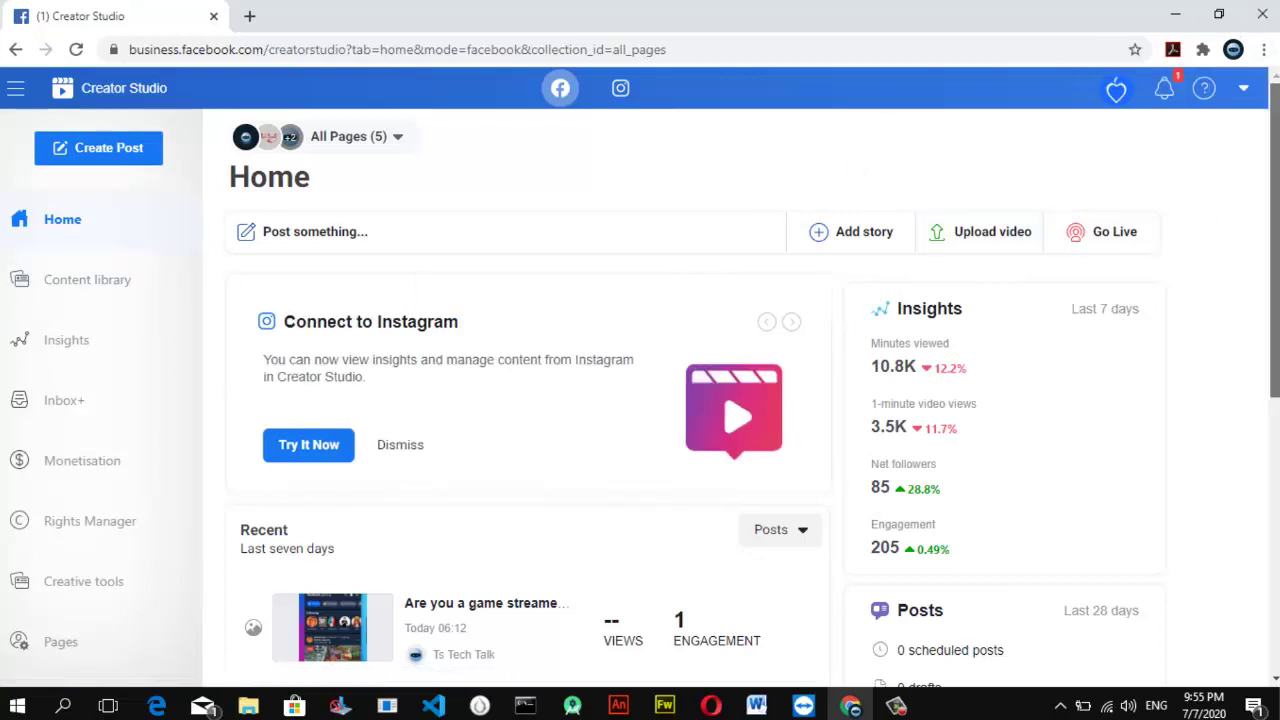
# Look through the Home page's recent posts and insights summary, and collapse and re-expand the navigation sidebar
pyautogui.scroll(-2, 1274, 250)
pyautogui.scroll(-3, 640, 400)
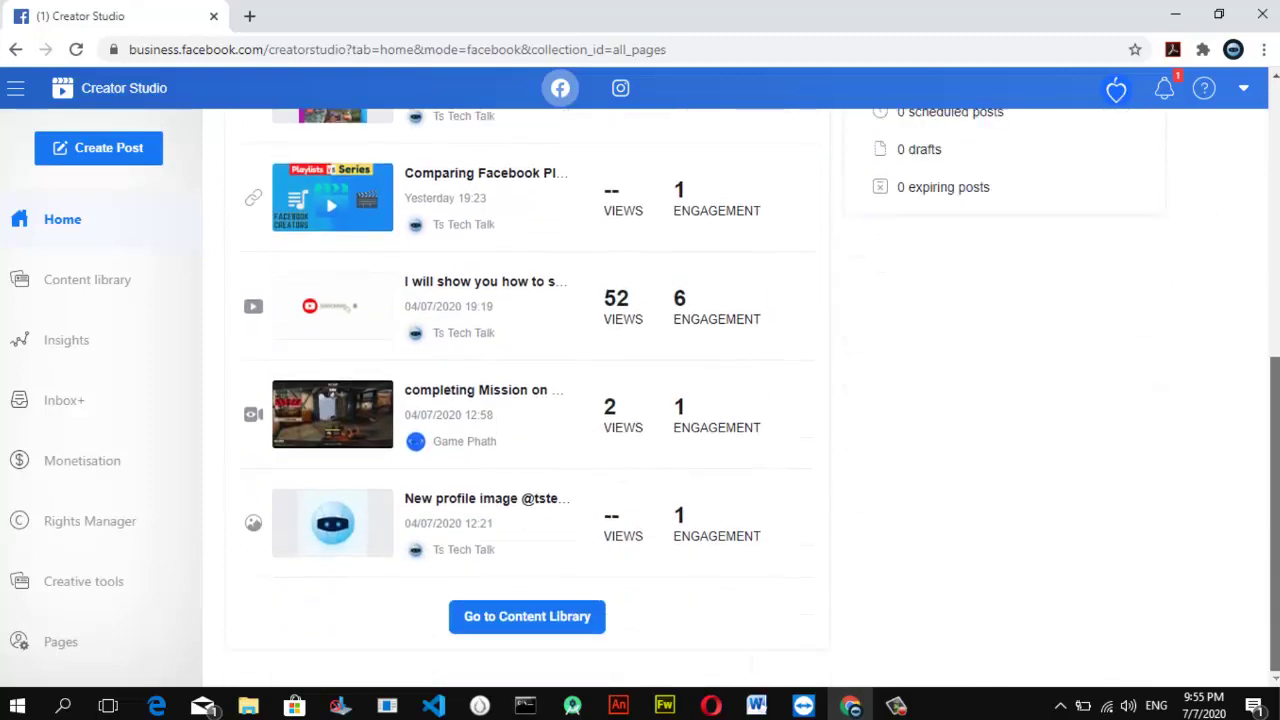
pyautogui.scroll(5, 640, 400)
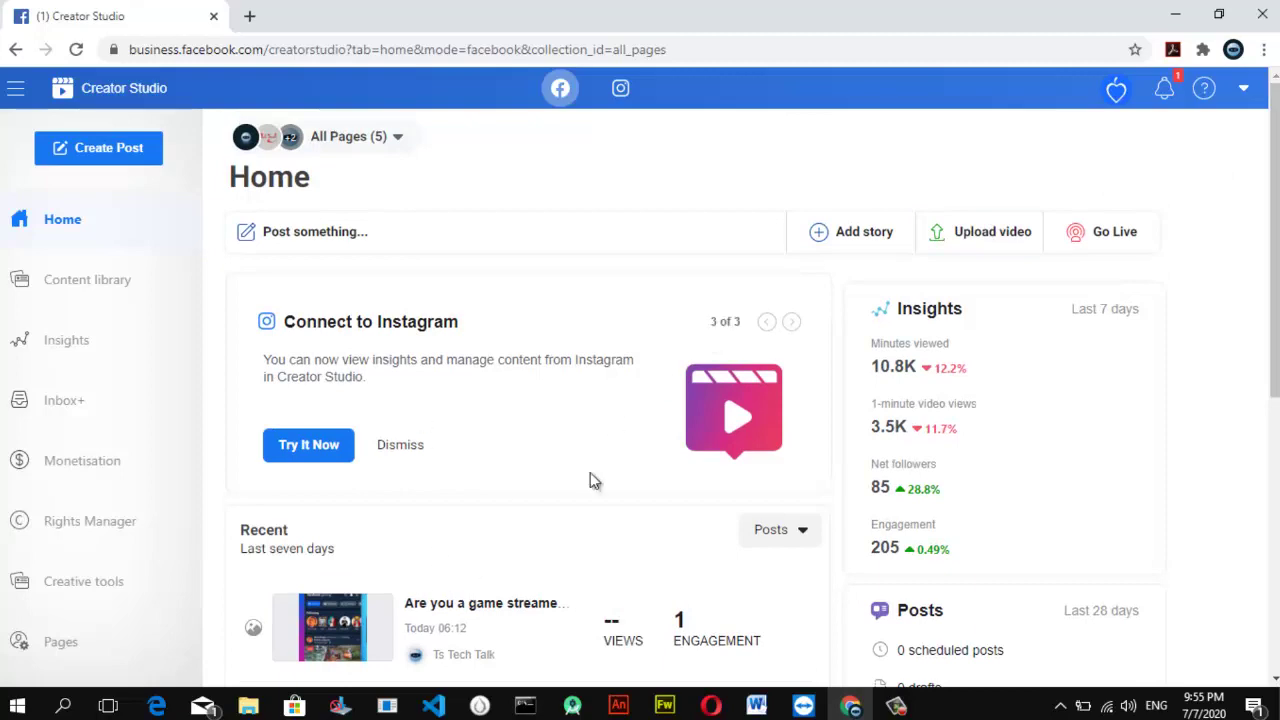
pyautogui.scroll(-5, 988, 344)
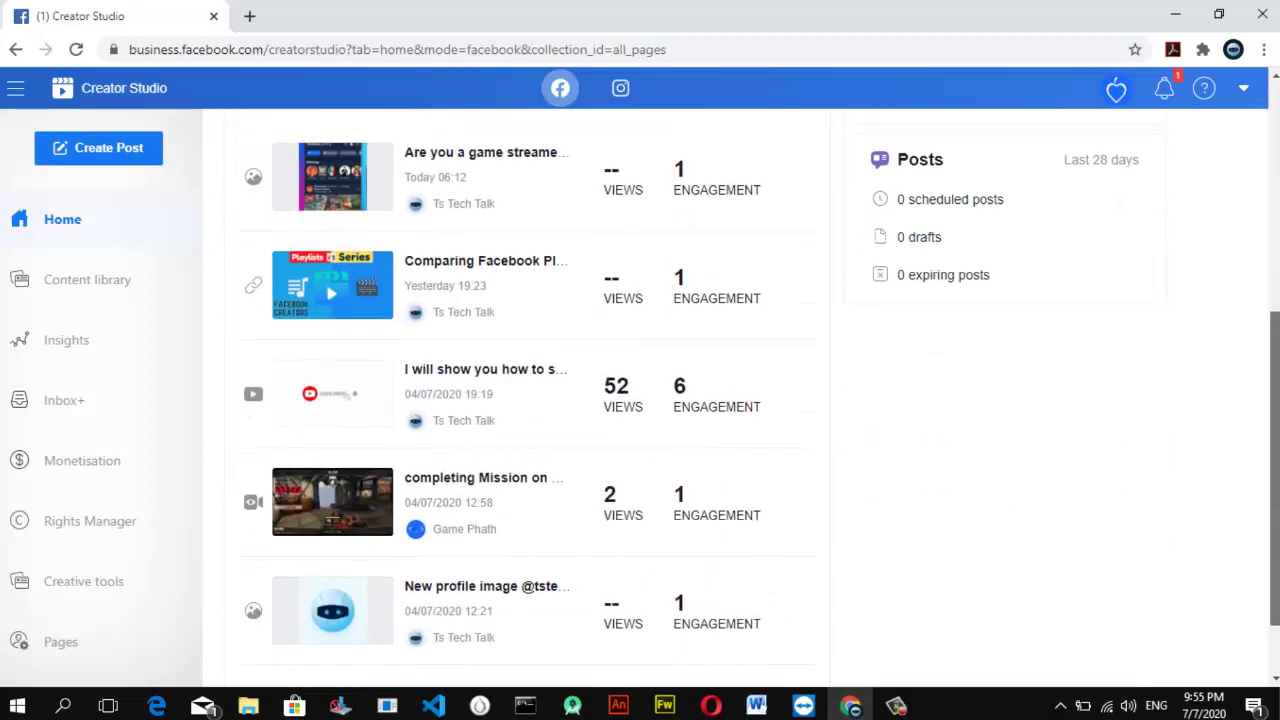
pyautogui.scroll(-2, 640, 400)
pyautogui.scroll(6, 640, 400)
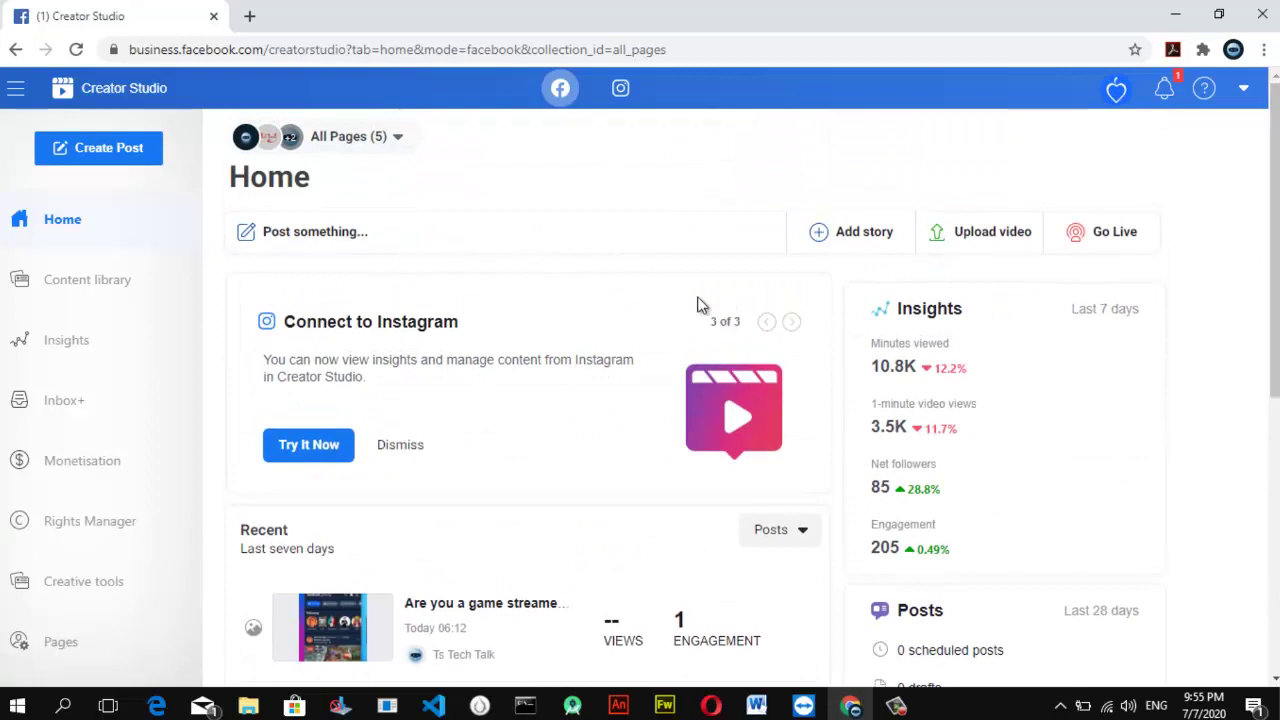
pyautogui.click(19, 90)
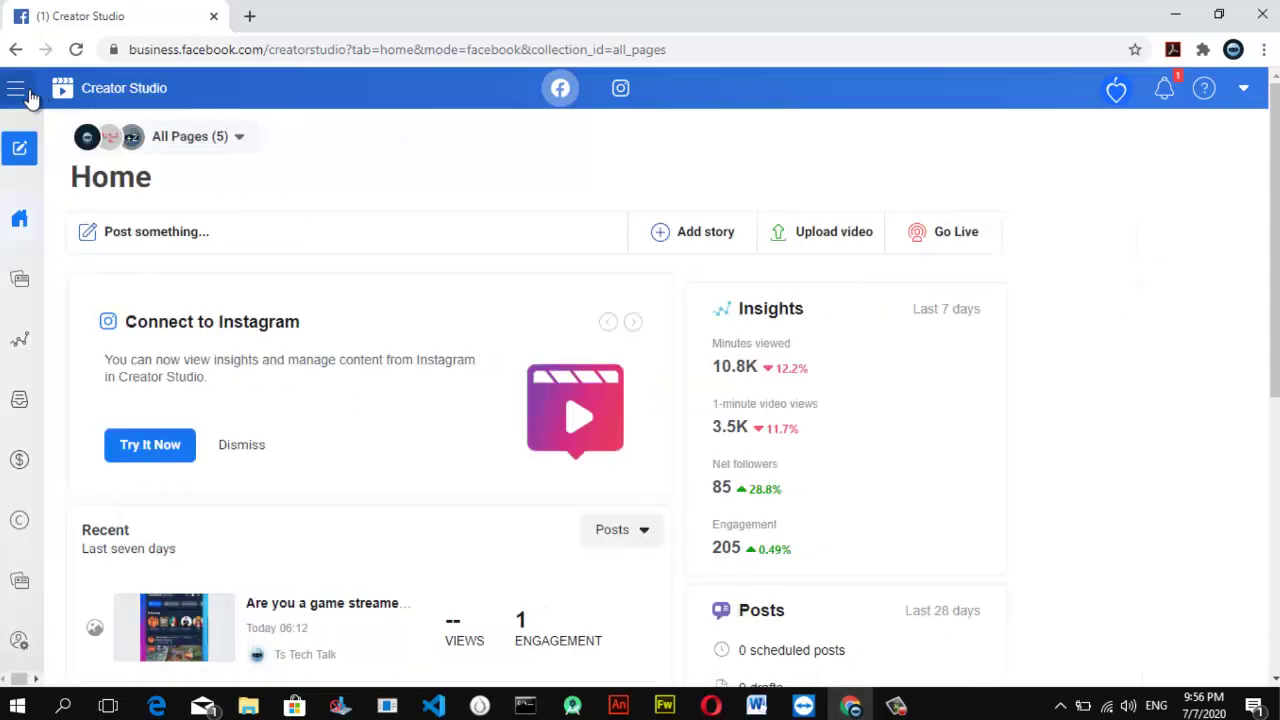
pyautogui.click(30, 95)
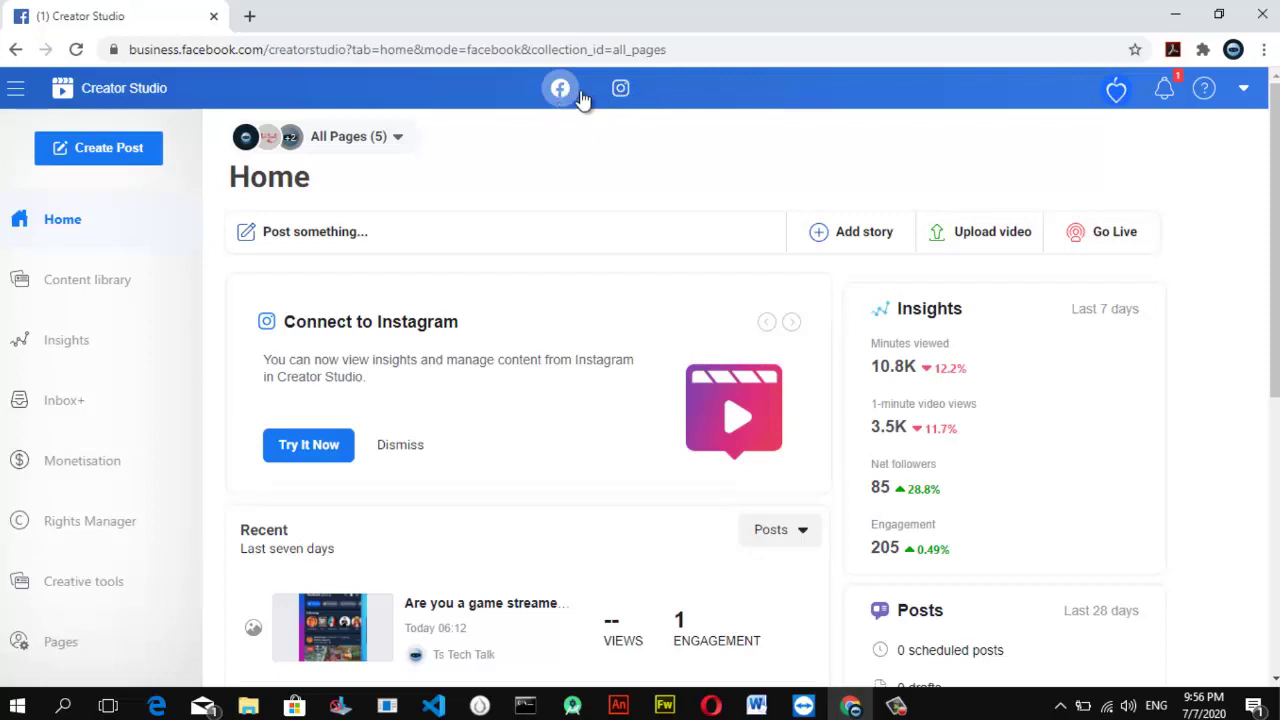
# Switch Creator Studio to the Instagram view and check the business notifications
pyautogui.click(620, 91)
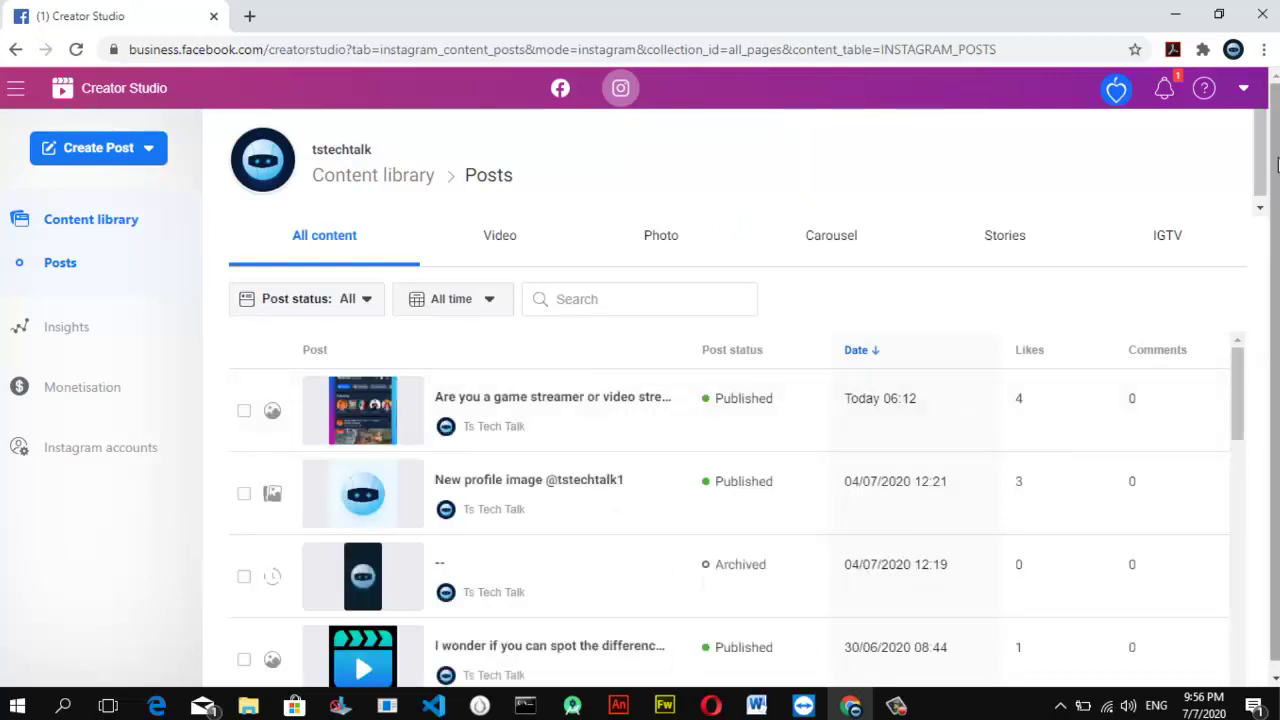
pyautogui.click(1165, 90)
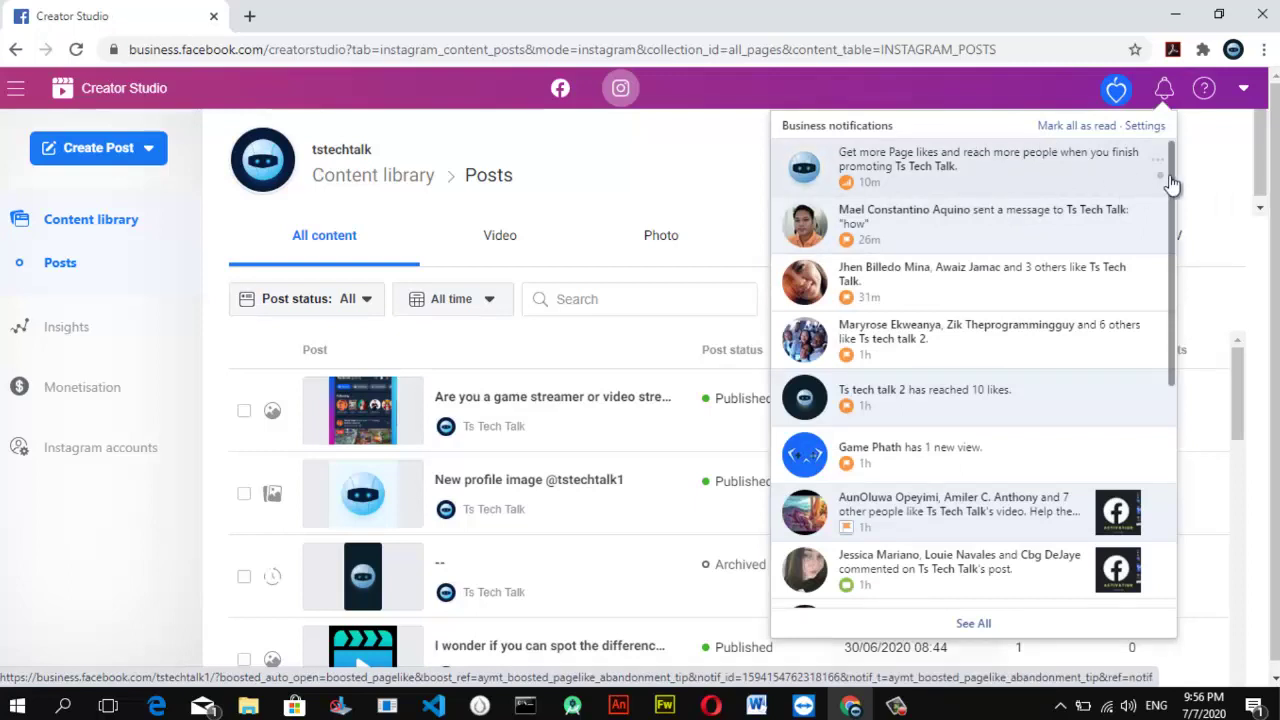
pyautogui.click(1166, 93)
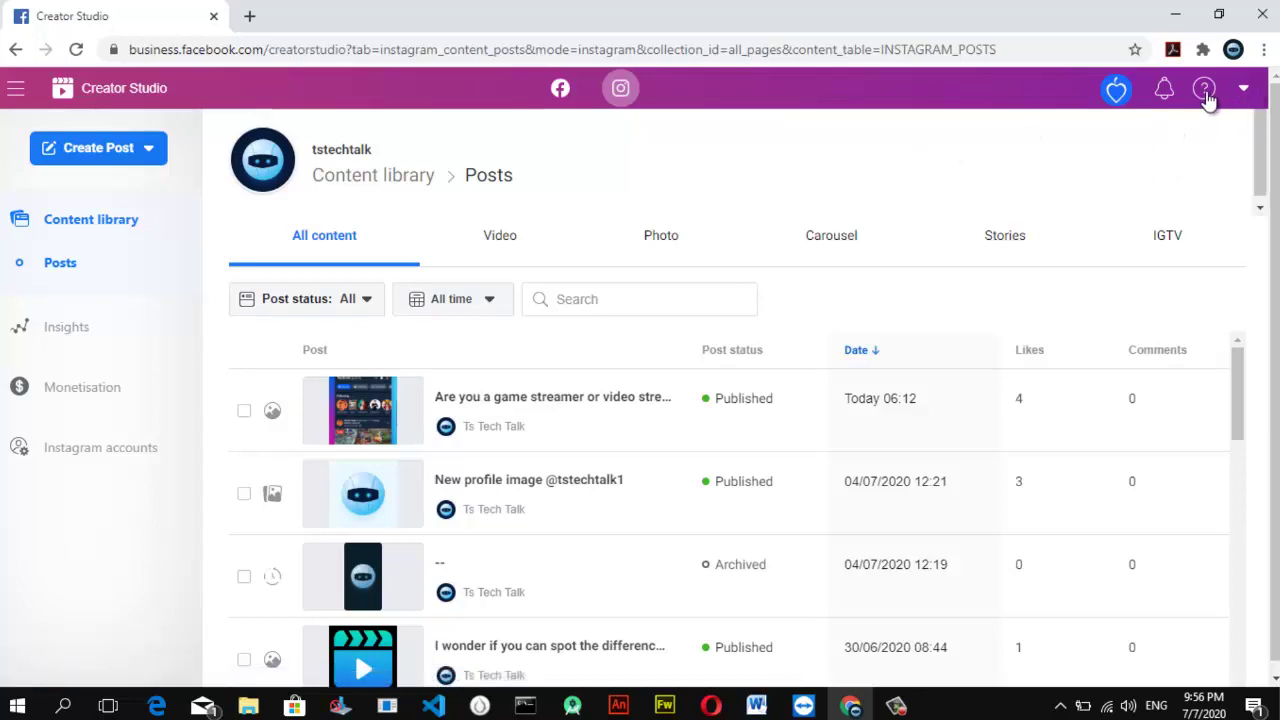
# View the available help options, then the links to the terms and privacy information
pyautogui.click(1205, 92)
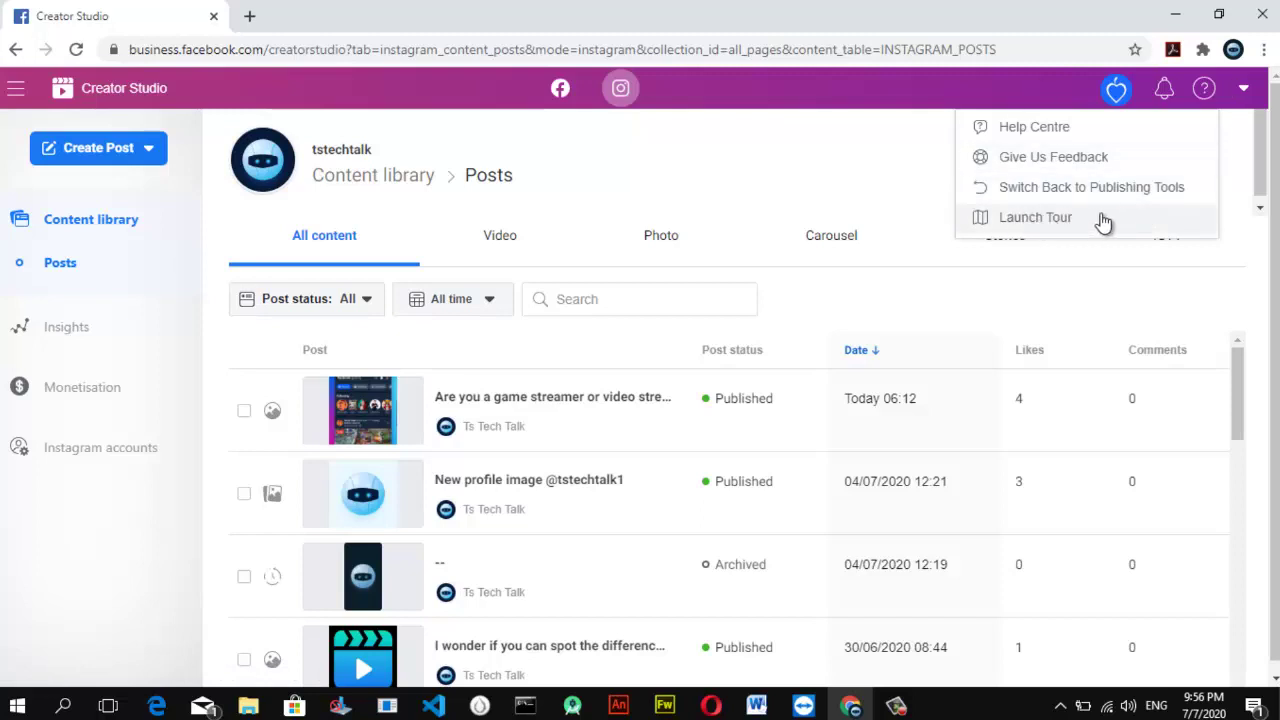
pyautogui.click(1208, 93)
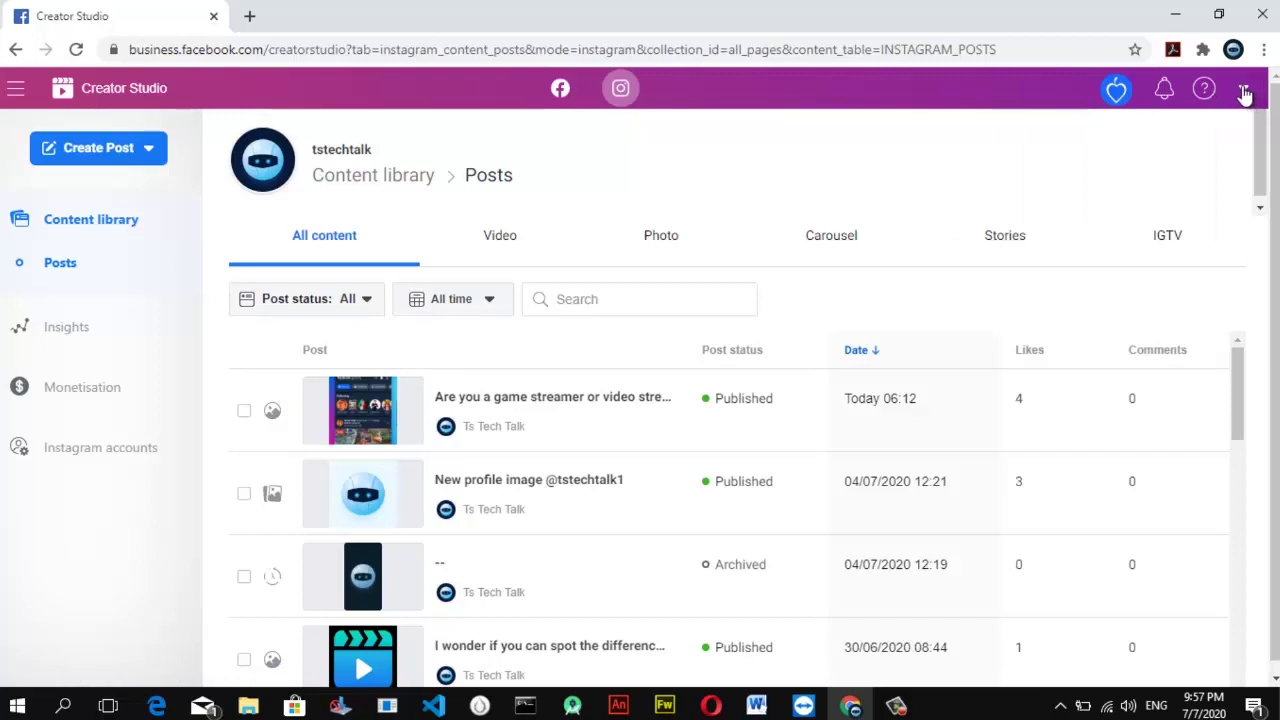
pyautogui.click(1245, 93)
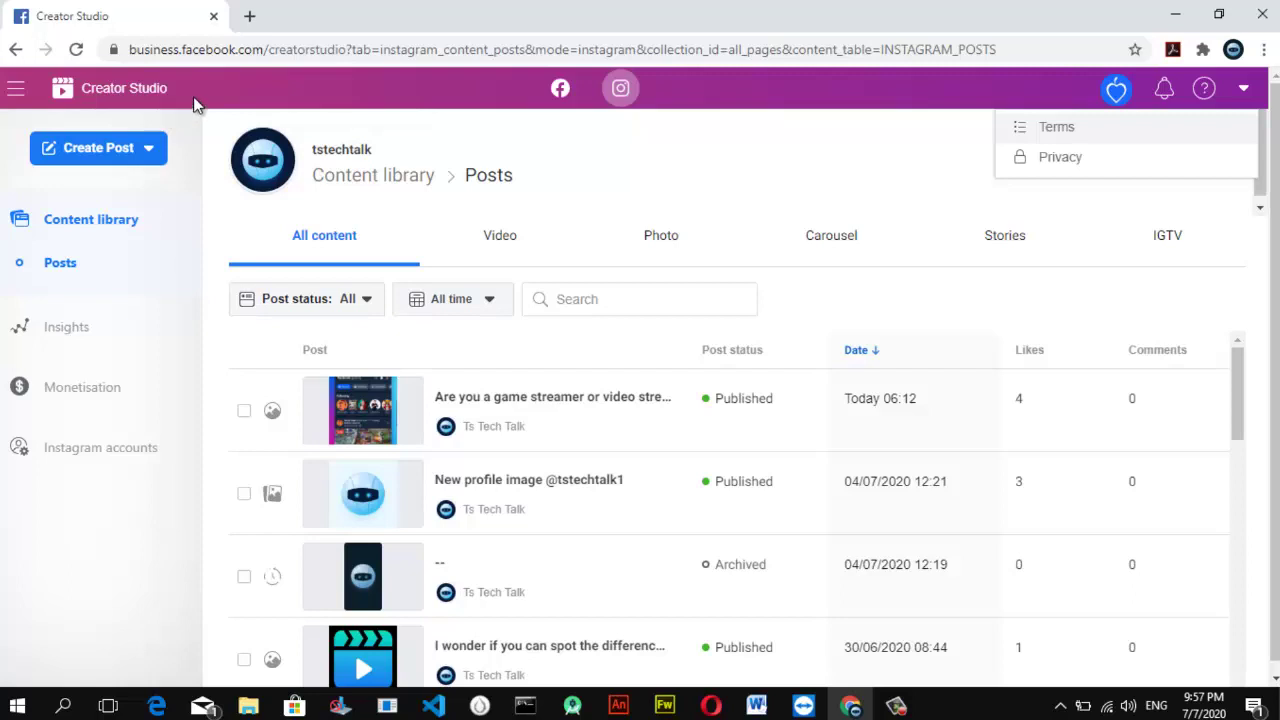
# Switch back to the Facebook view and open the posts in the Content library
pyautogui.click(561, 89)
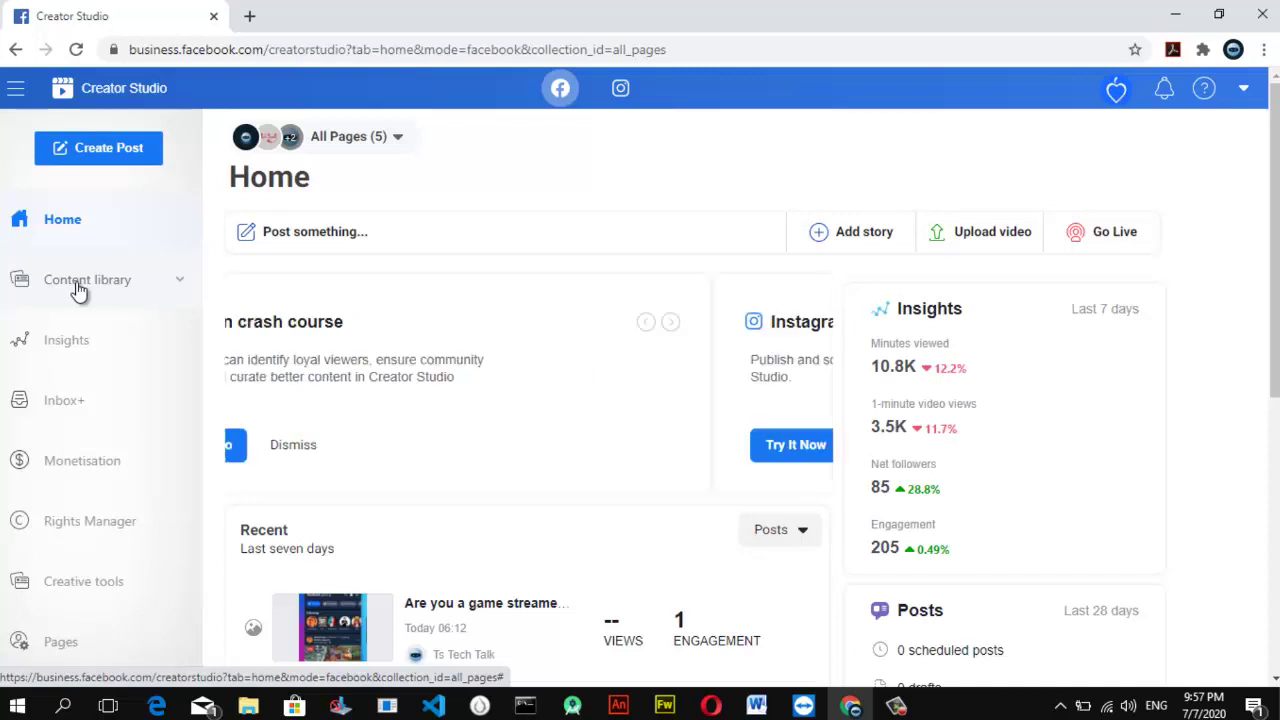
pyautogui.click(79, 290)
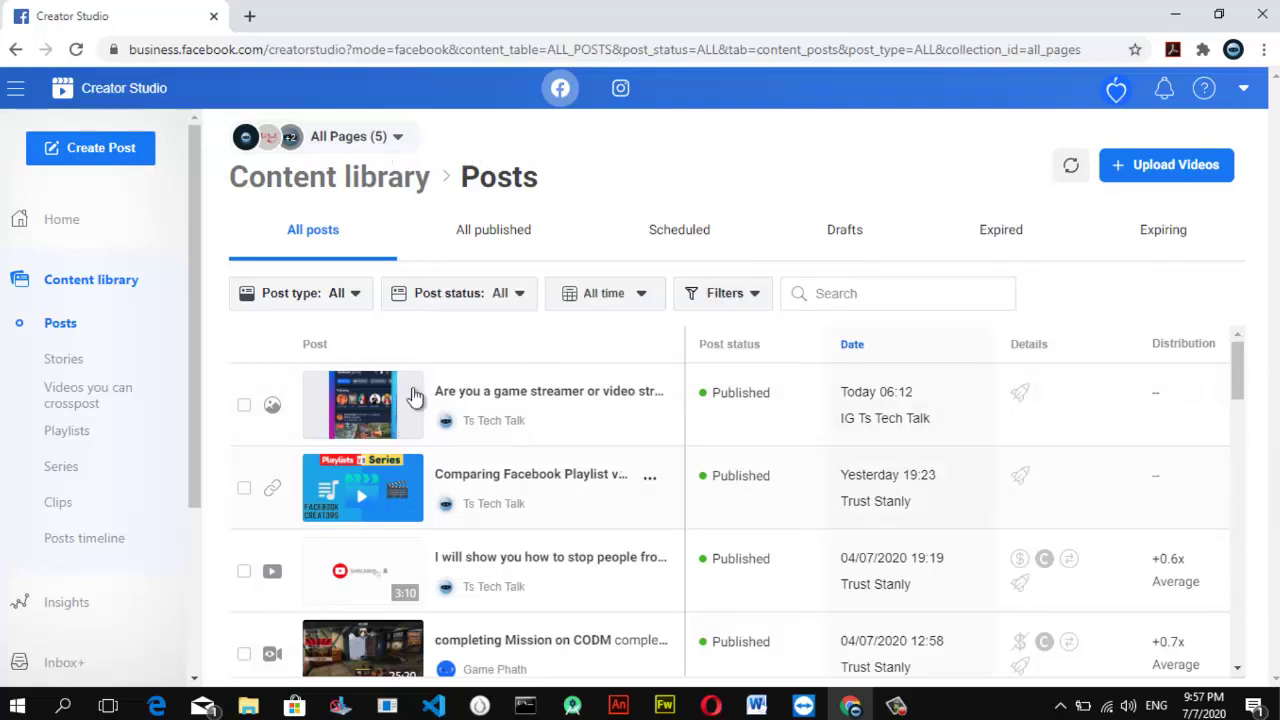
# Limit the posts list to Ts Tech Talk by deselecting Game Phath, Gaytes solutions limited, Rich family and Ts tech talk 2
pyautogui.click(392, 140)
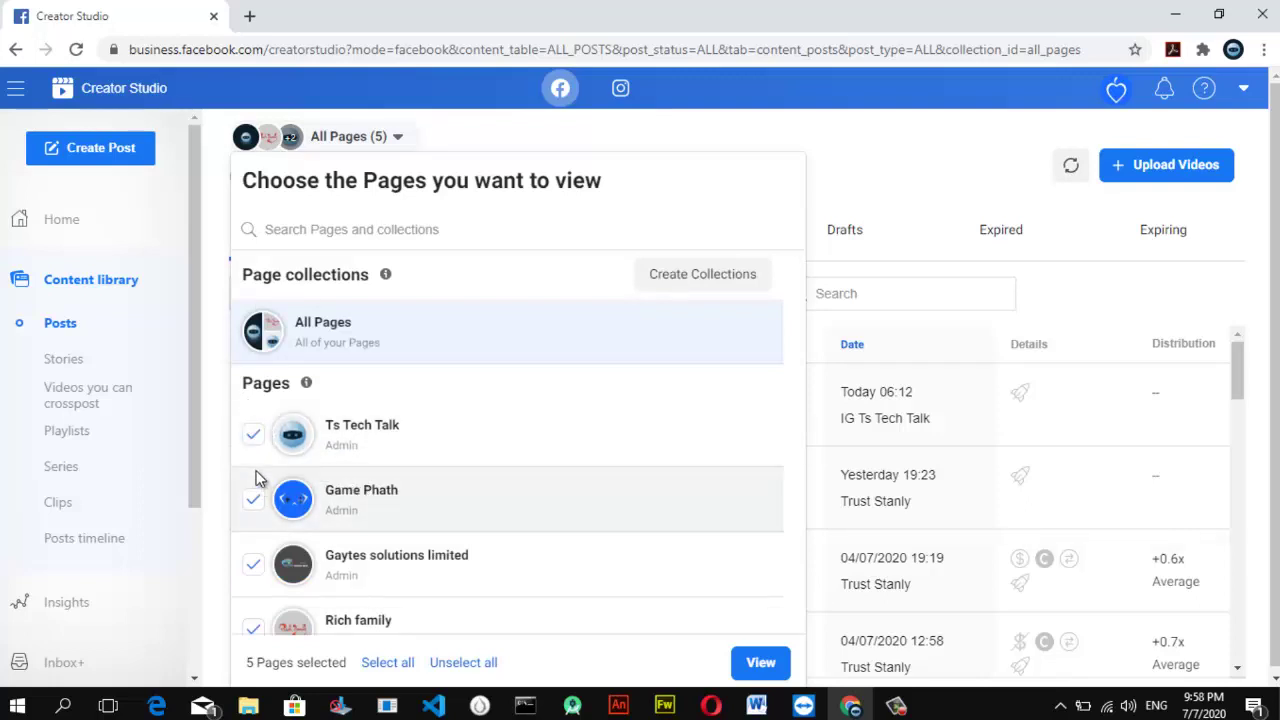
pyautogui.click(252, 508)
pyautogui.click(254, 564)
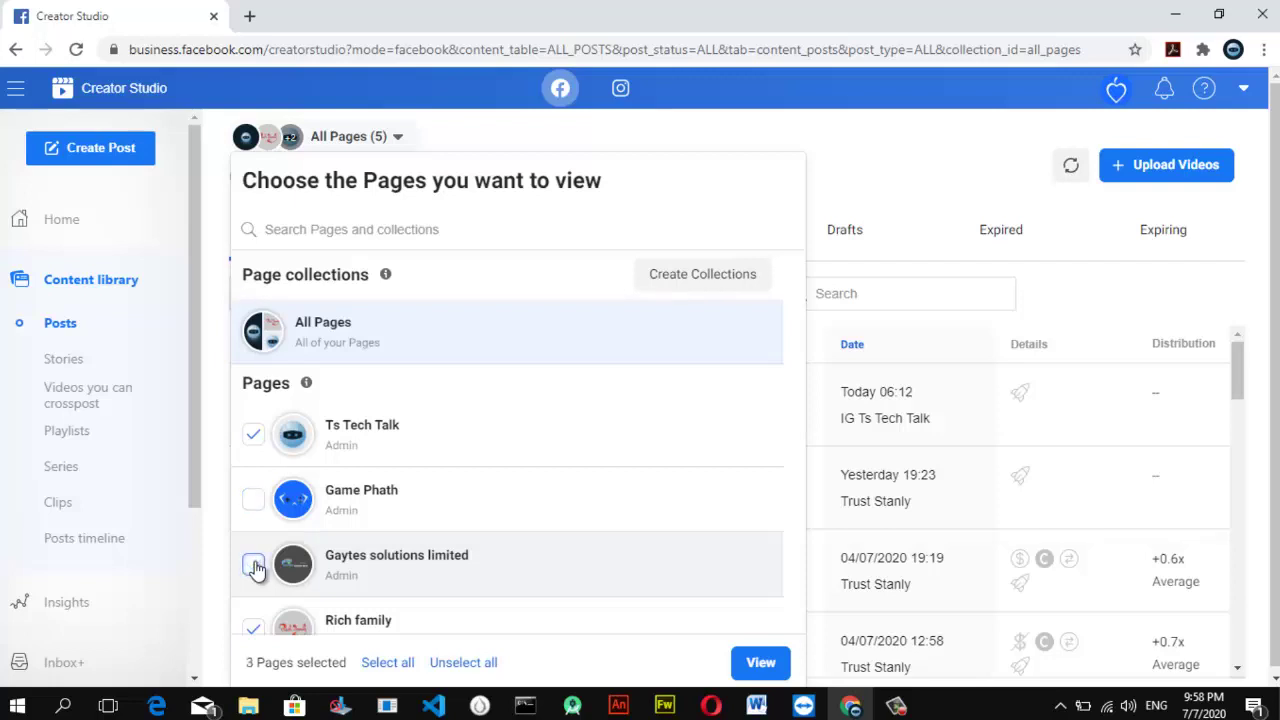
pyautogui.click(255, 628)
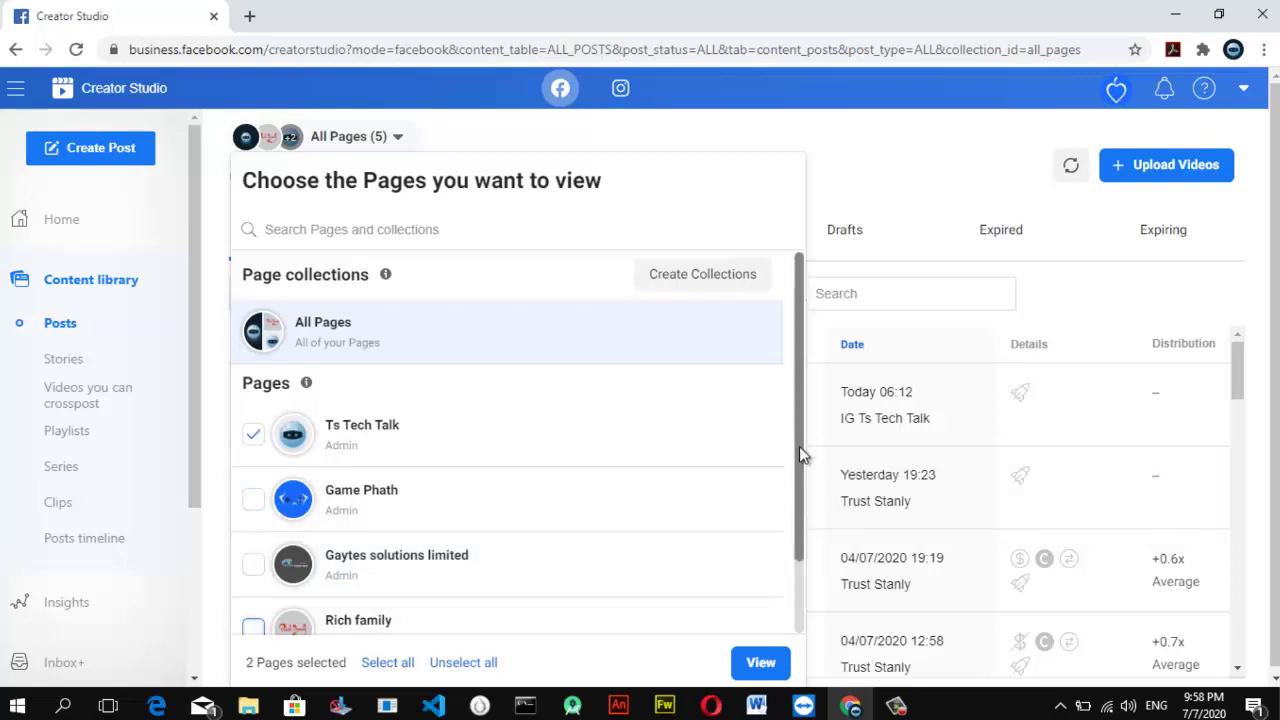
pyautogui.scroll(-1, 805, 545)
pyautogui.scroll(-1, 803, 537)
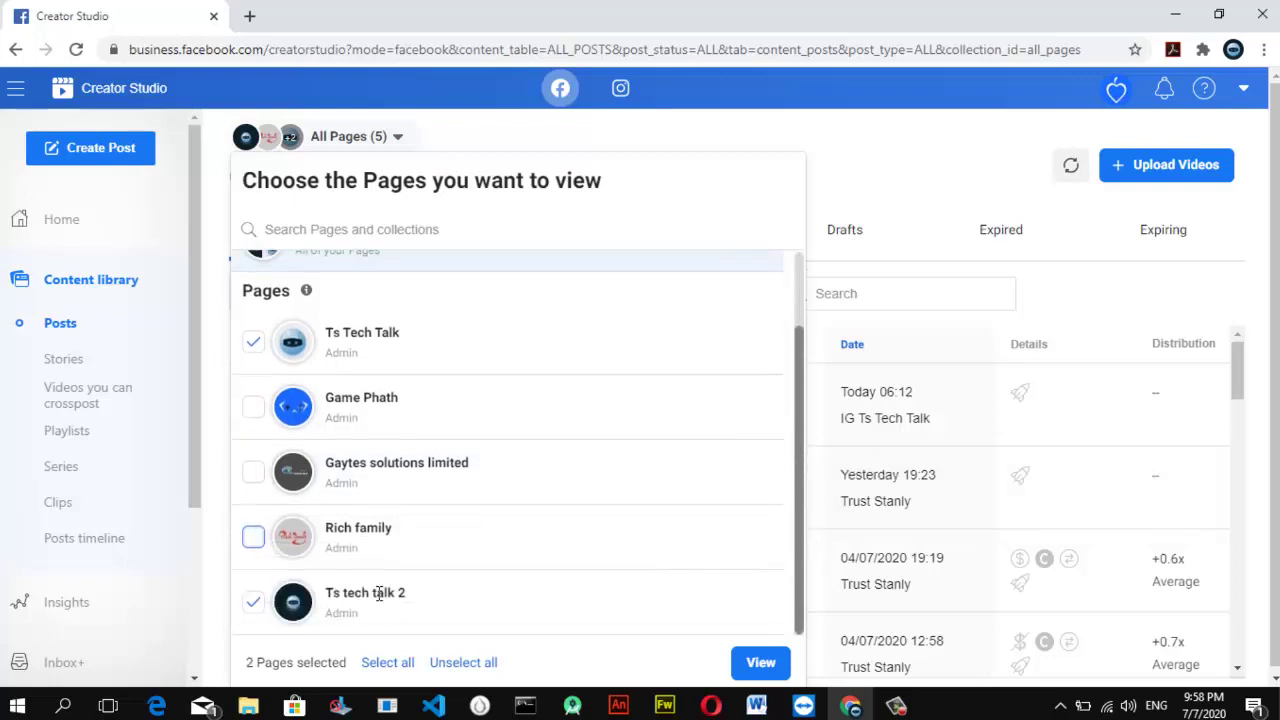
pyautogui.click(254, 604)
pyautogui.click(760, 665)
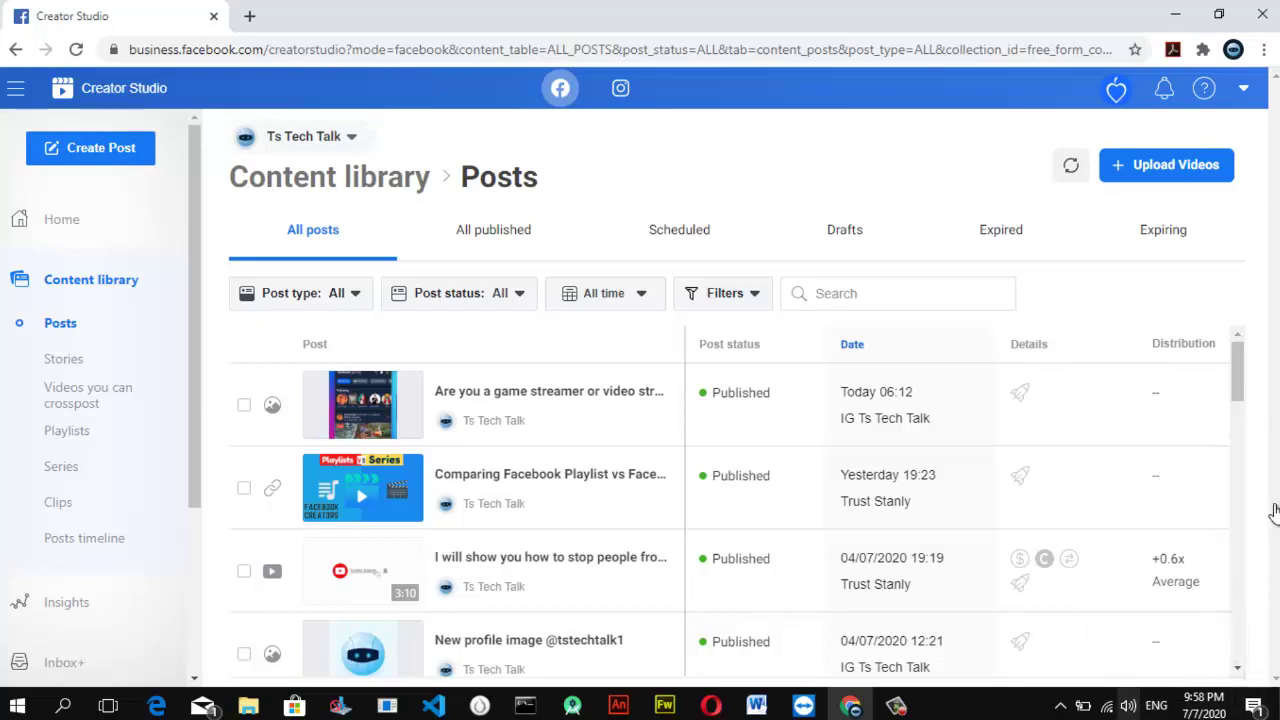
pyautogui.moveTo(1242, 385); pyautogui.dragTo(1237, 348)
pyautogui.scroll(-1, 1247, 470)
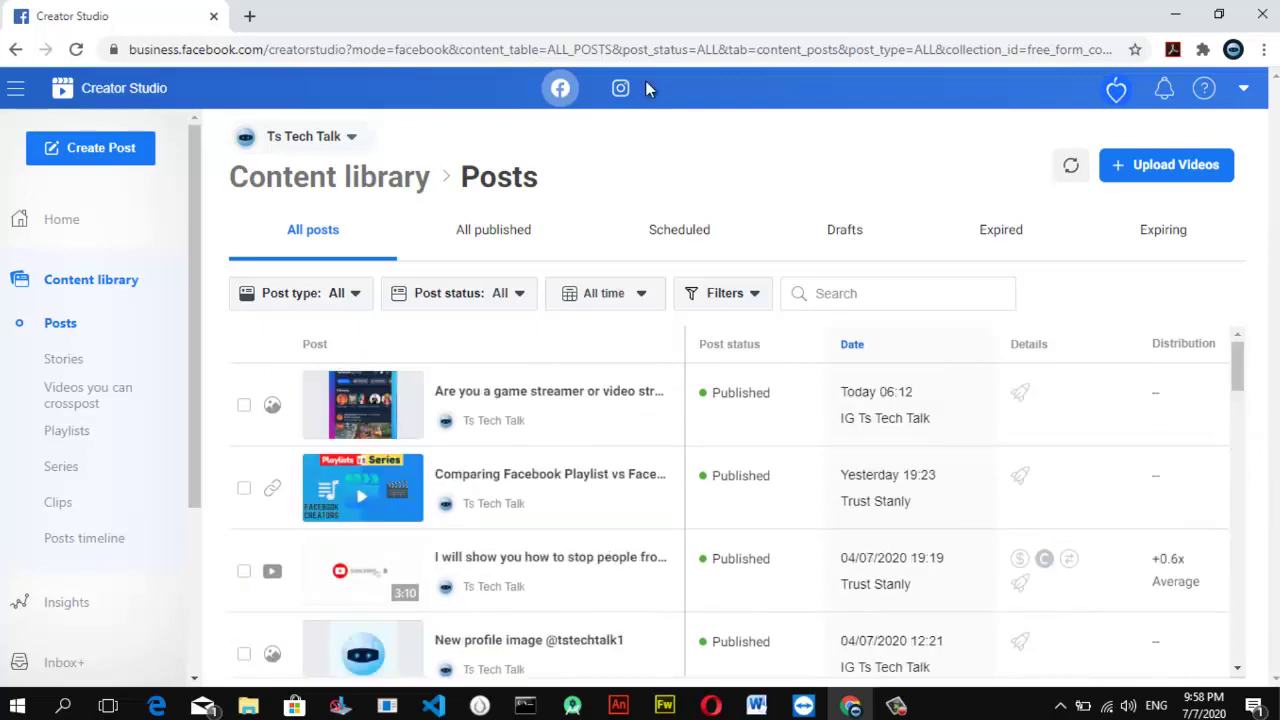
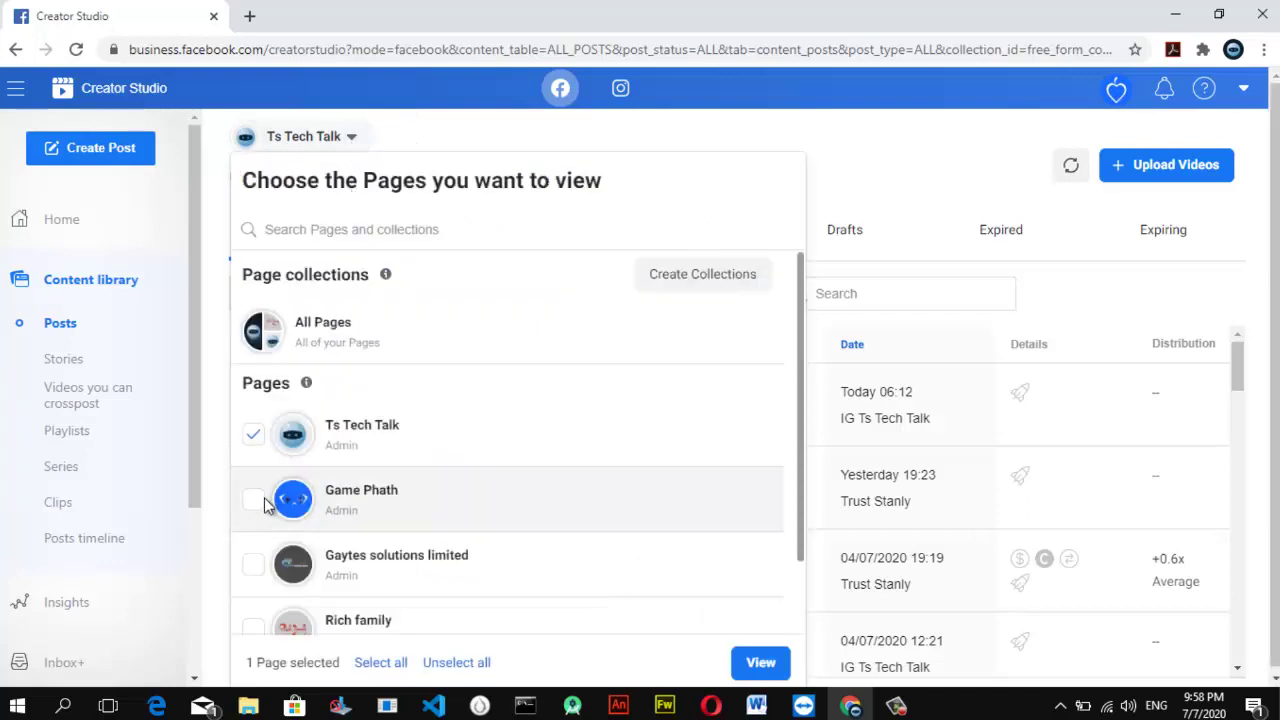
# Add Game Phath, Gaytes solutions limited, Rich family and Ts tech talk 2 to the displayed pages and browse their posts
pyautogui.click(254, 503)
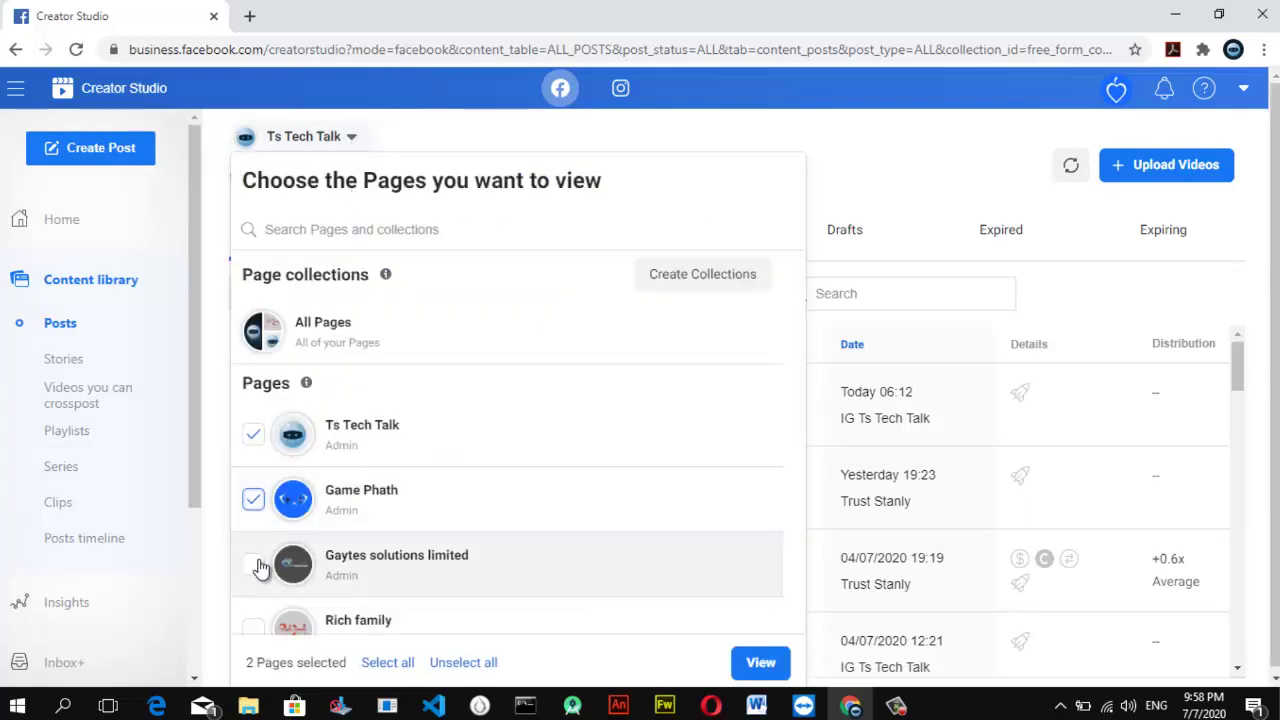
pyautogui.click(256, 565)
pyautogui.click(256, 628)
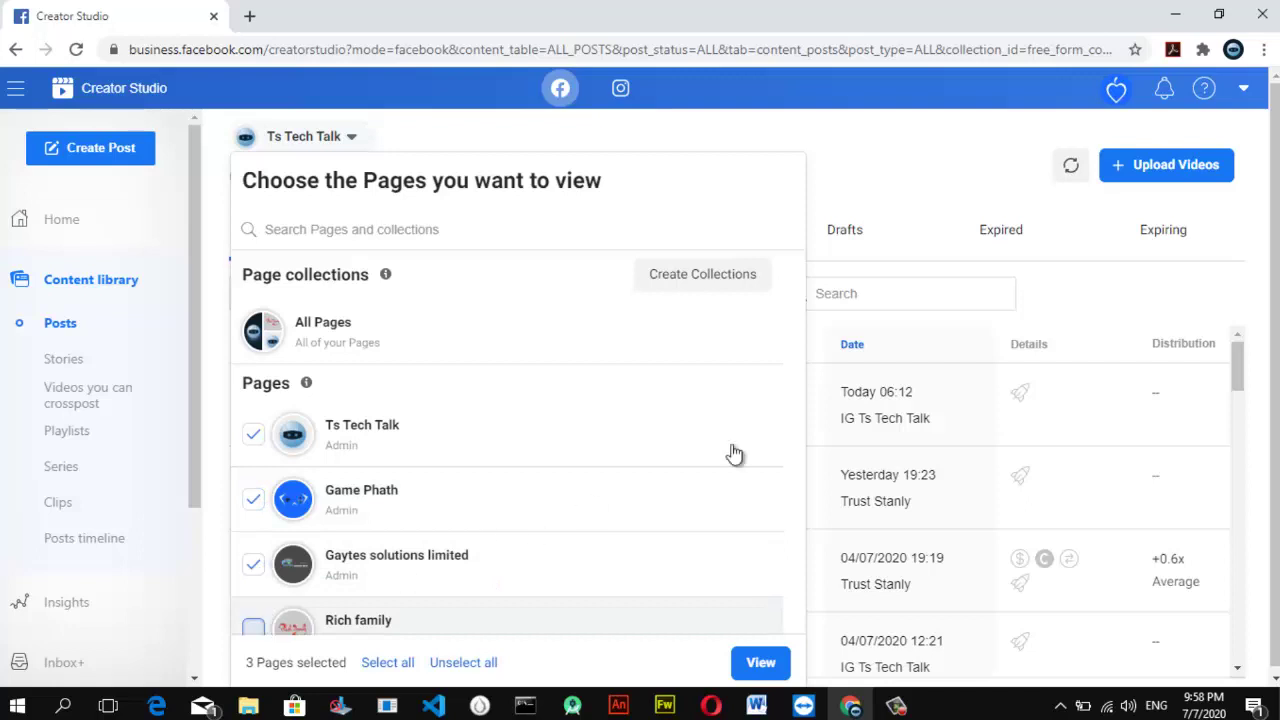
pyautogui.scroll(-1, 797, 410)
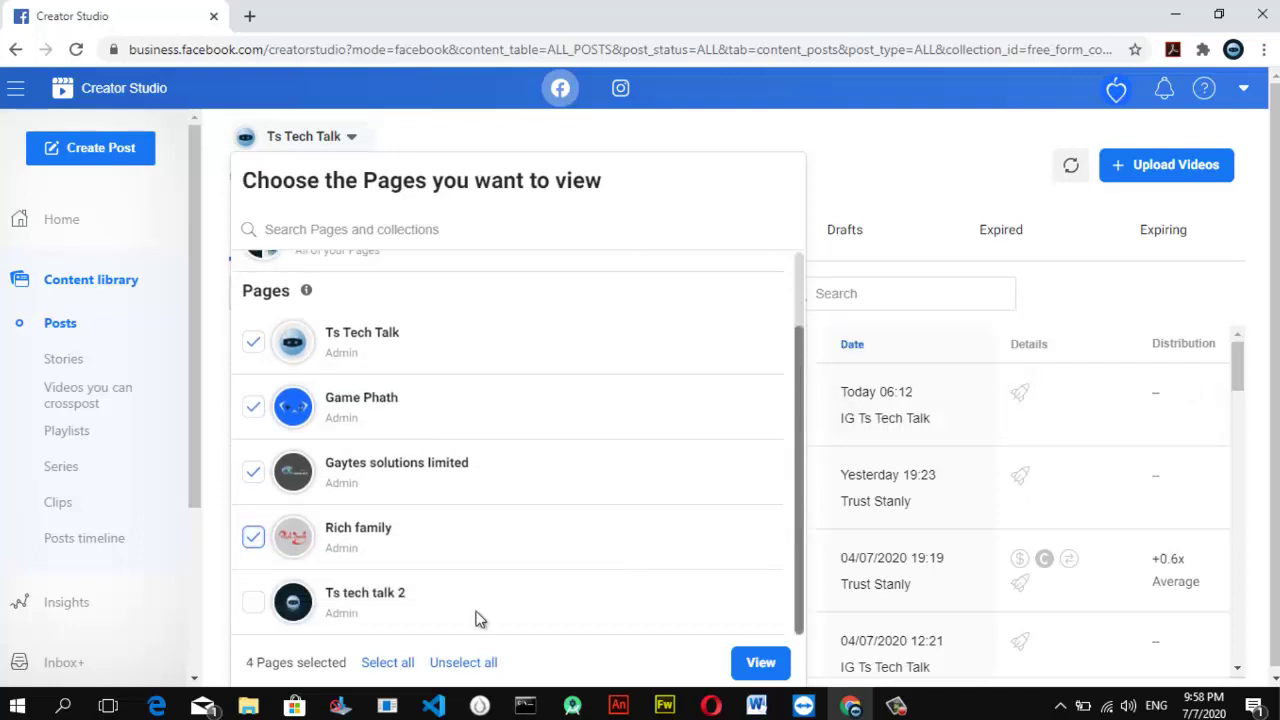
pyautogui.click(253, 601)
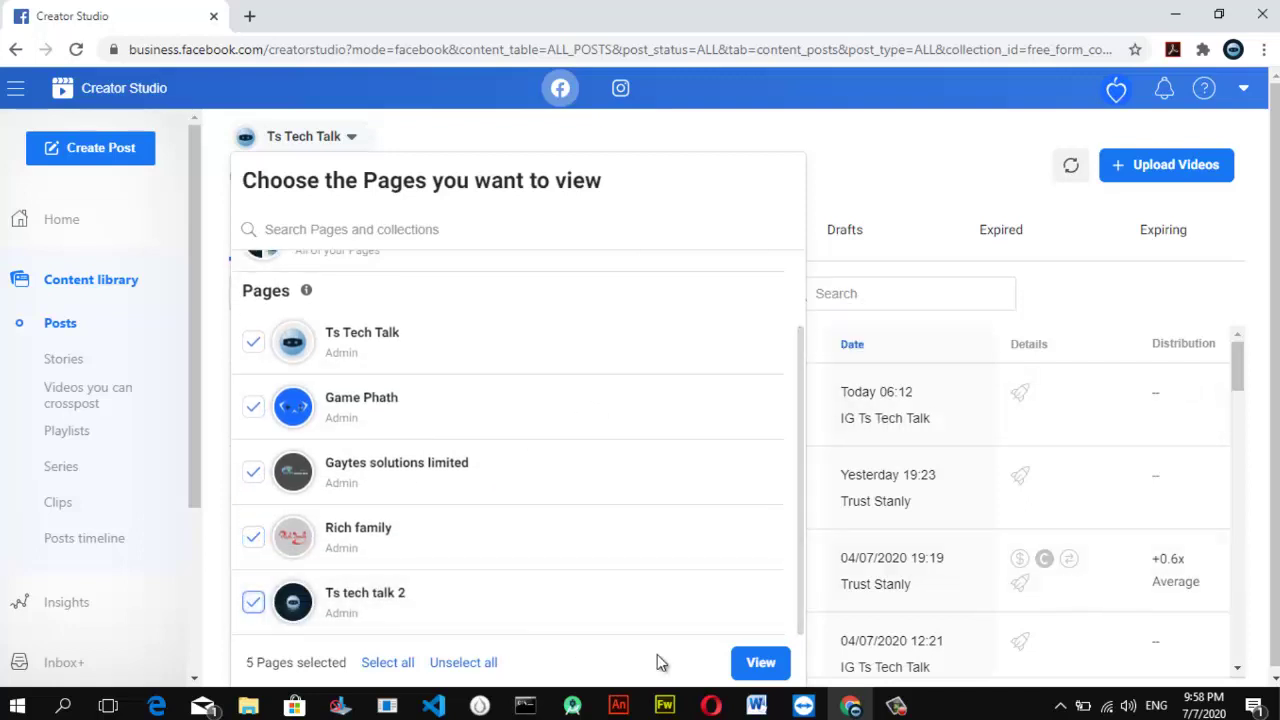
pyautogui.click(755, 665)
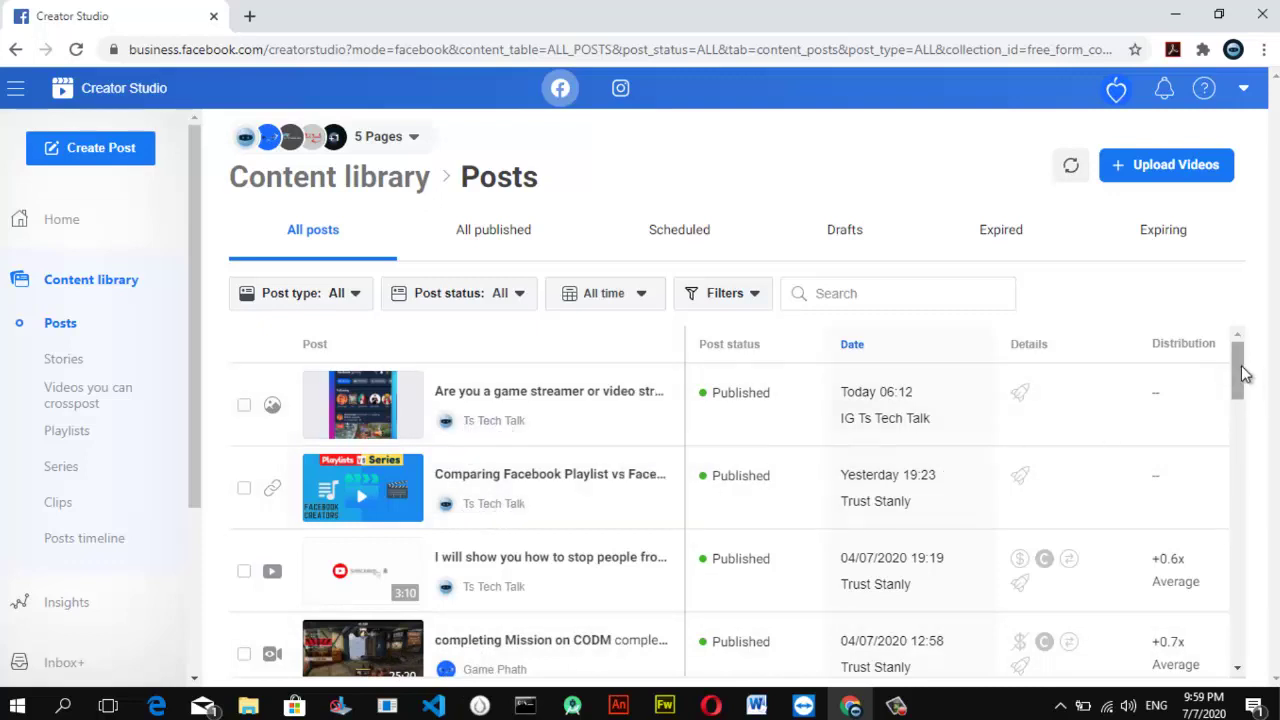
pyautogui.moveTo(1237, 366); pyautogui.dragTo(1240, 400)
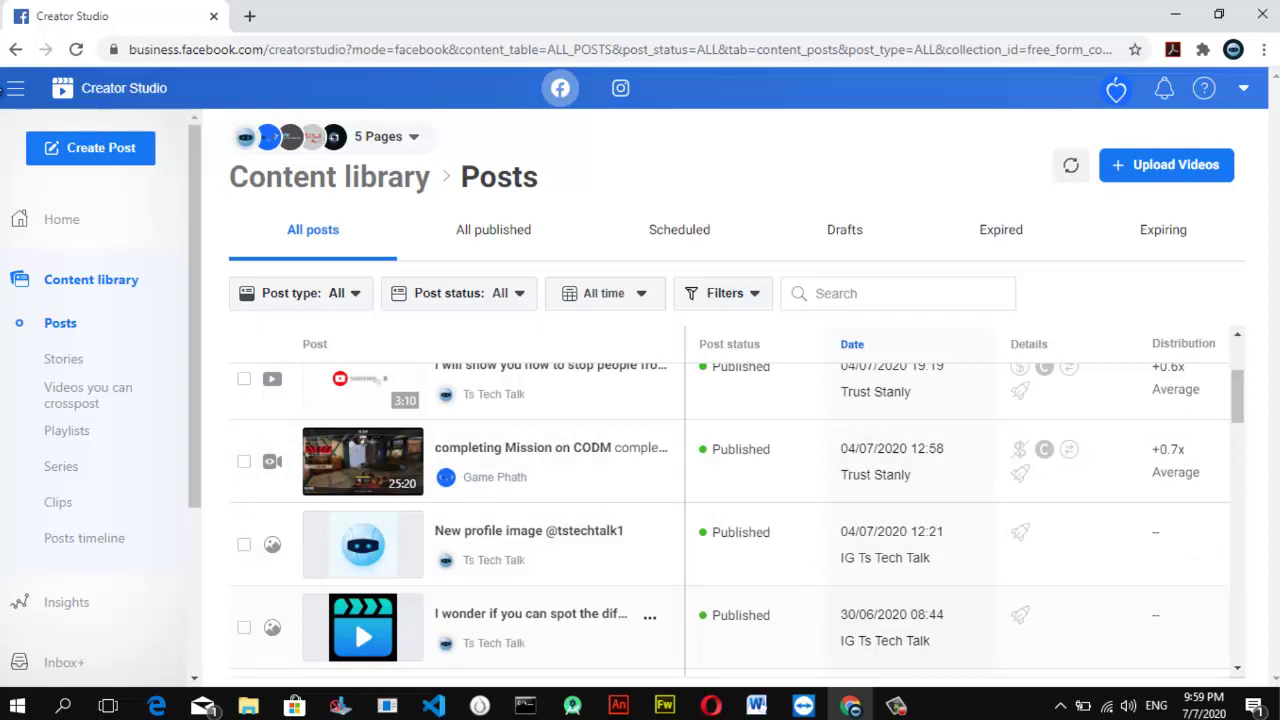
# Open Stories in the Content library and review the pages offered for Stories Insights
pyautogui.click(80, 366)
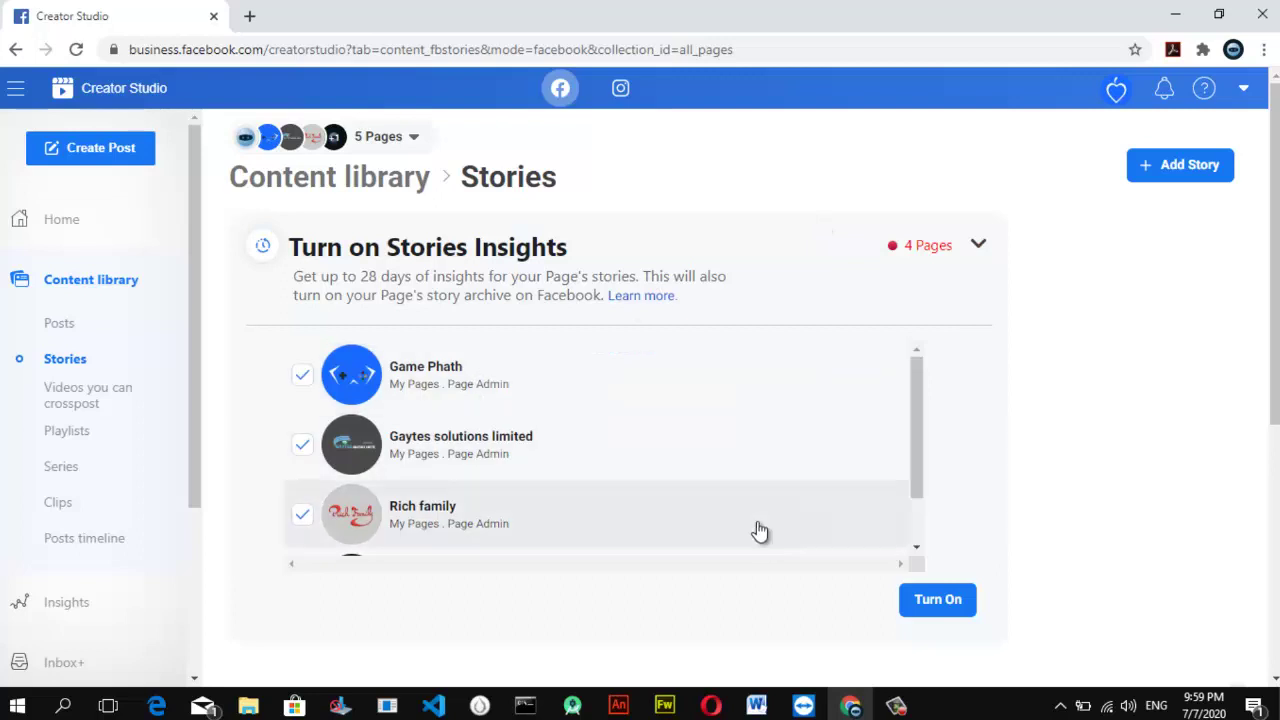
pyautogui.moveTo(914, 404); pyautogui.dragTo(929, 501)
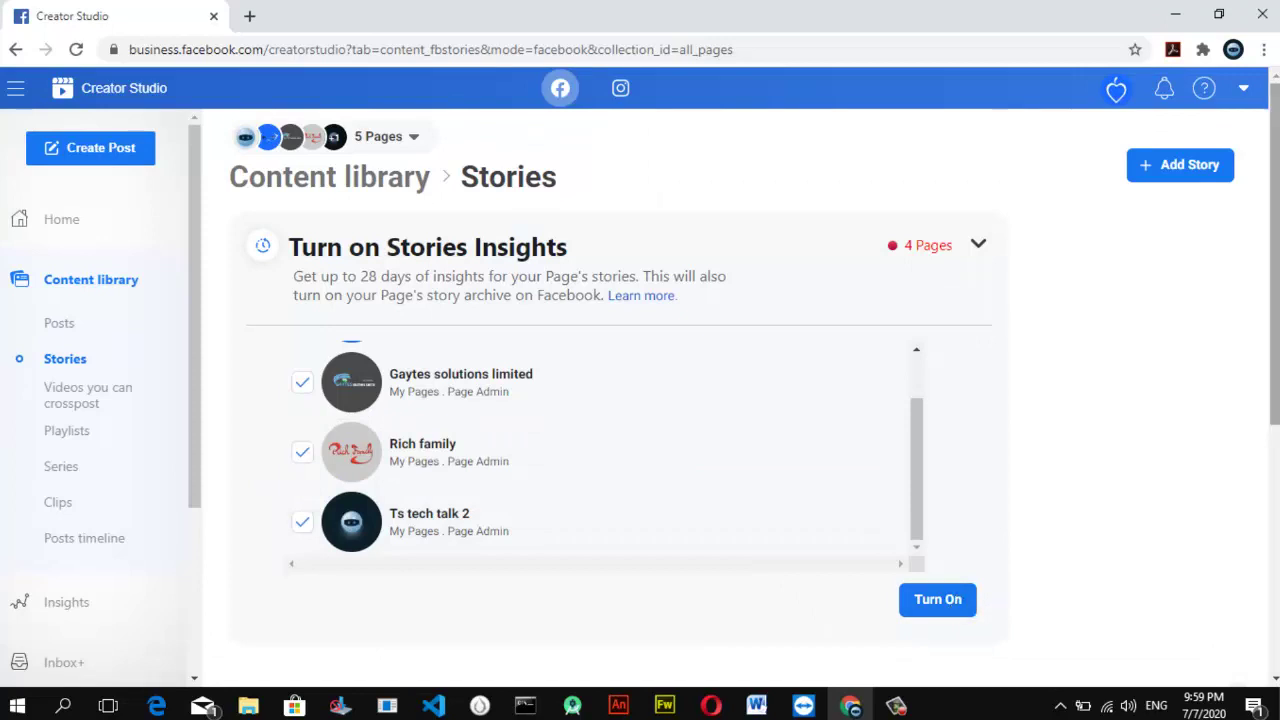
# Review the list of stories below the Stories Insights section, including their status, date added, engagements and unique opens
pyautogui.scroll(-3, 1274, 300)
pyautogui.scroll(-2, 730, 400)
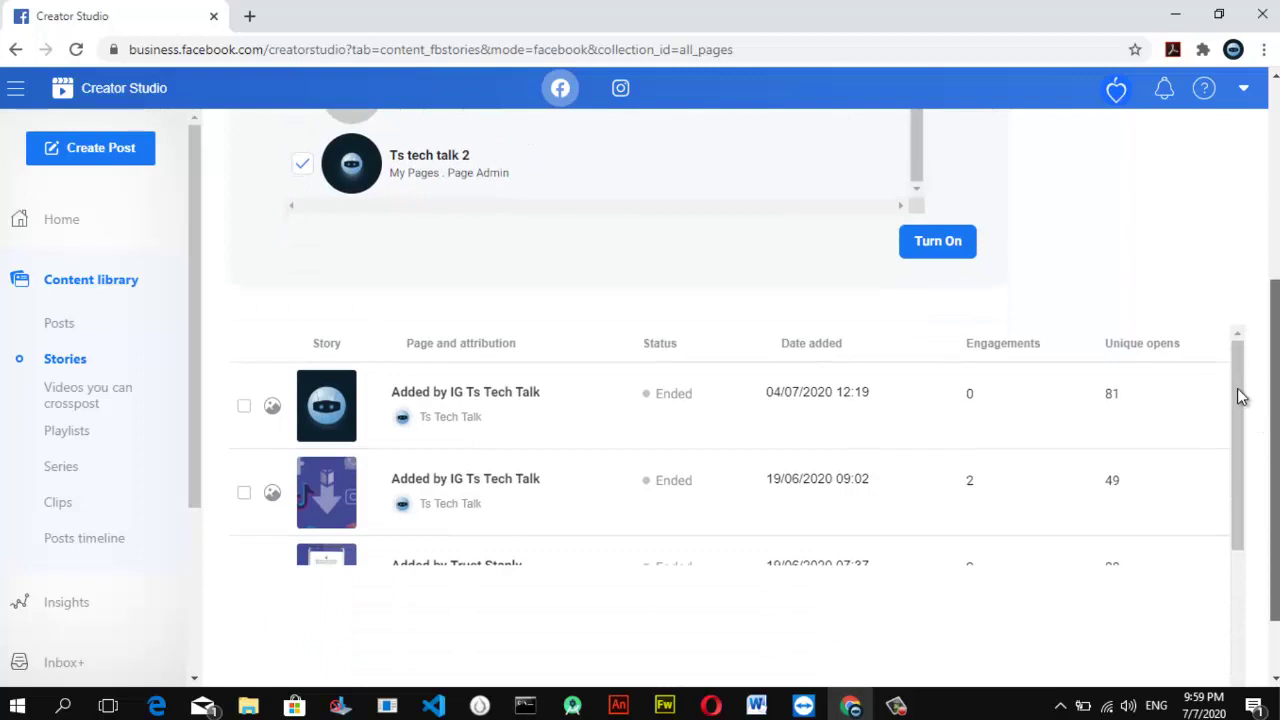
pyautogui.moveTo(1240, 408); pyautogui.dragTo(1238, 440)
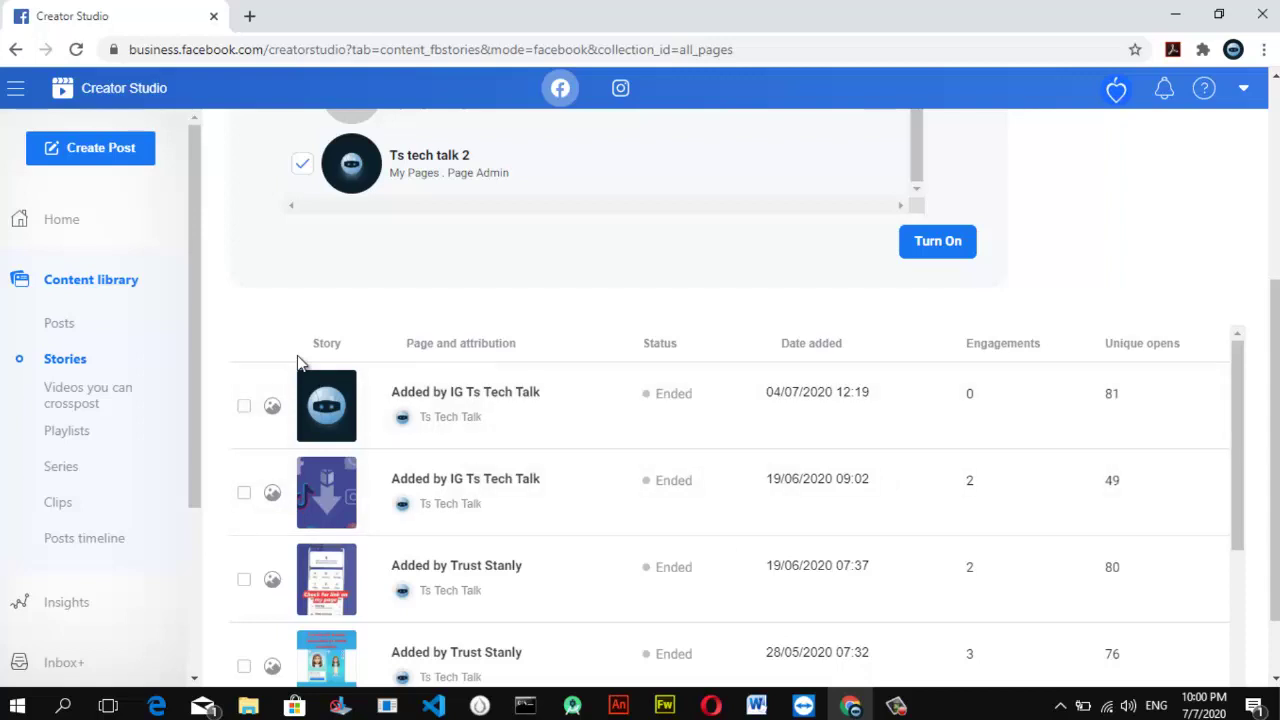
# Open the videos you can crosspost and select the one on customizing Facebook Messenger to show its crossposting options
pyautogui.click(92, 400)
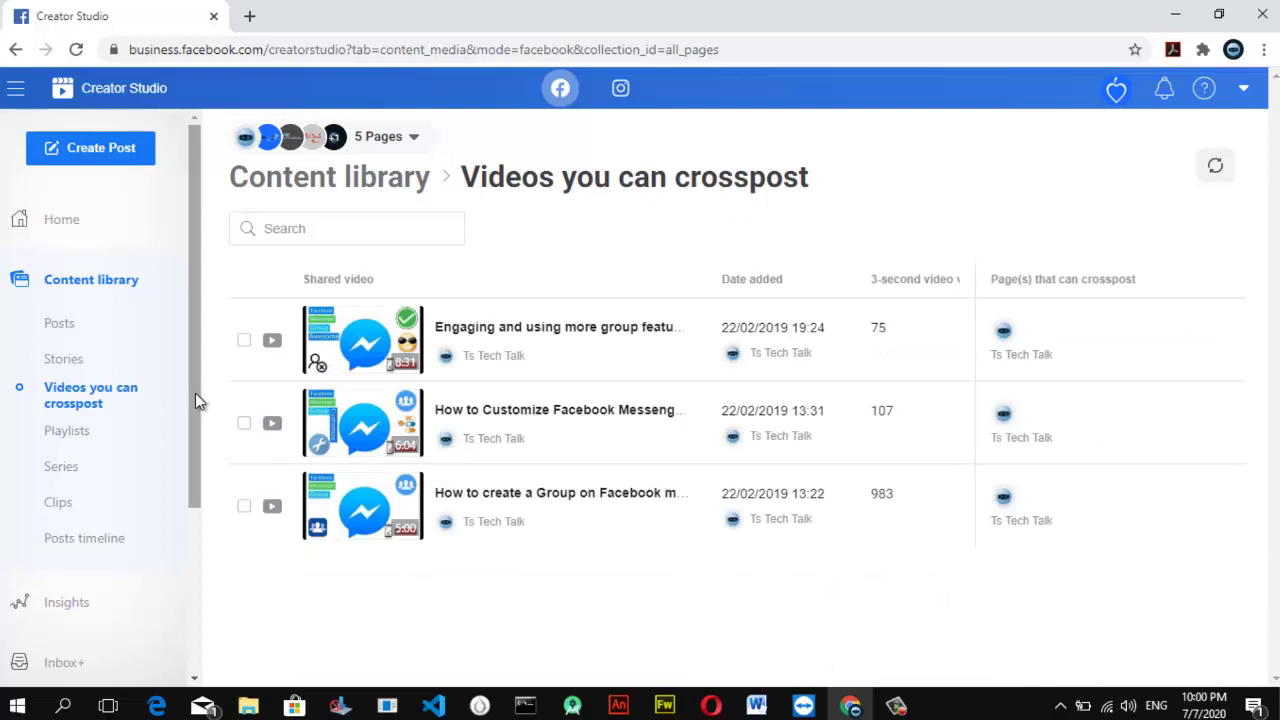
pyautogui.click(244, 343)
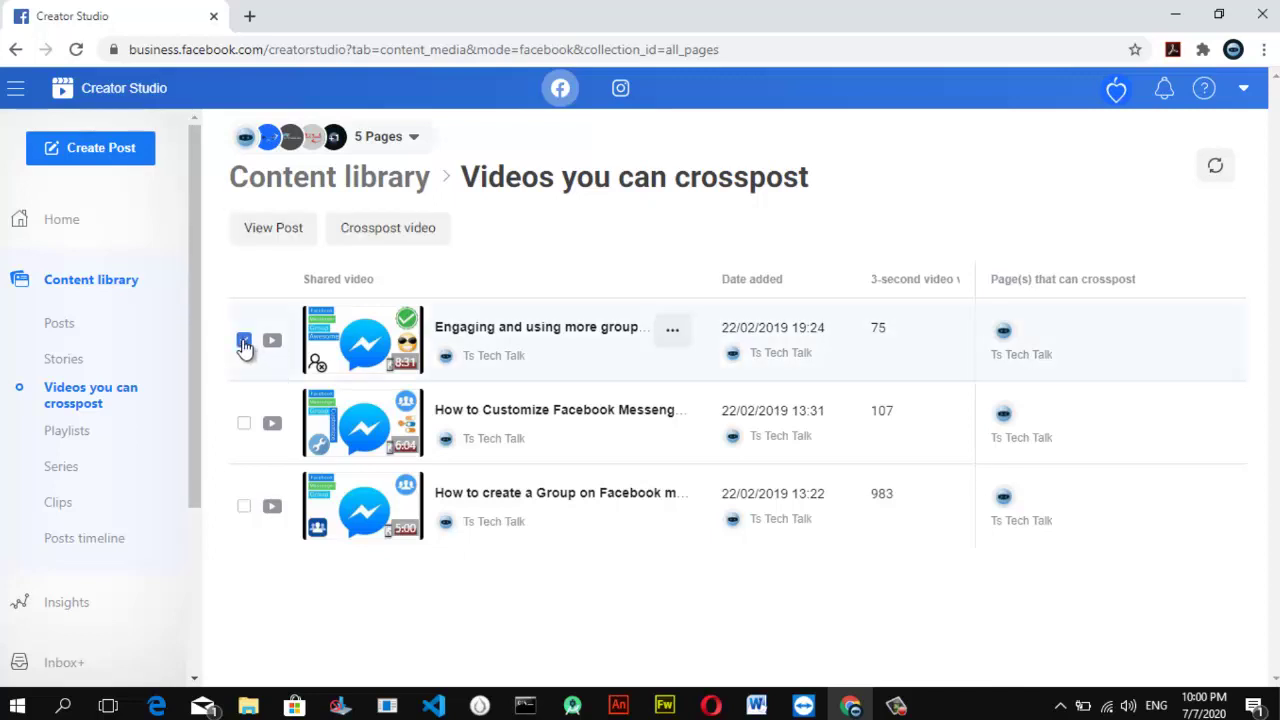
pyautogui.click(244, 422)
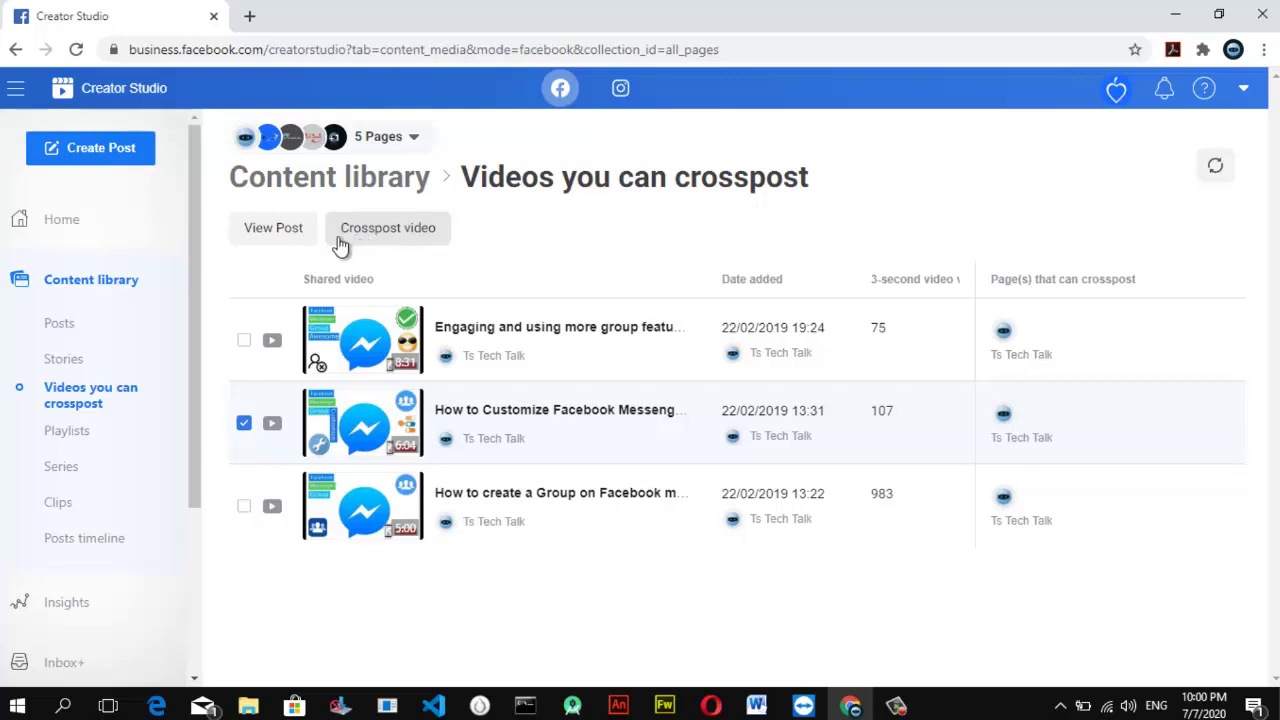
# View the Playlists, Series and Clips sections of the Content library one after another
pyautogui.click(62, 436)
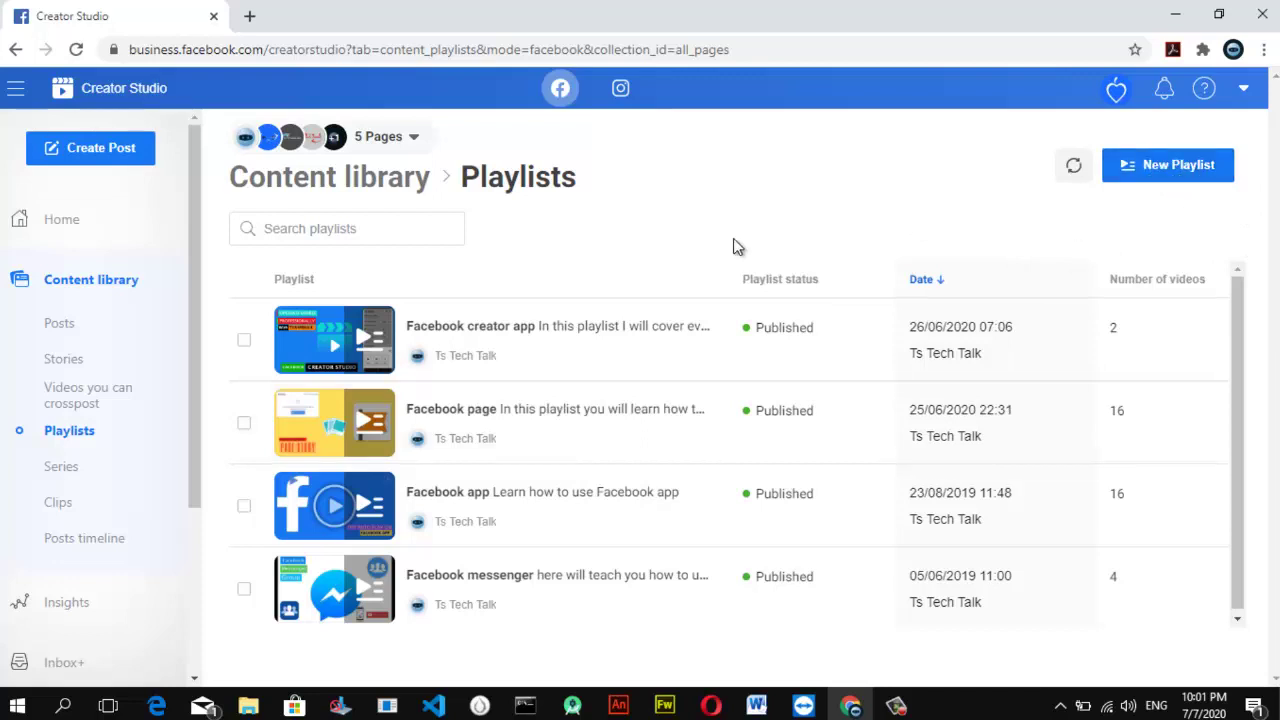
pyautogui.click(57, 468)
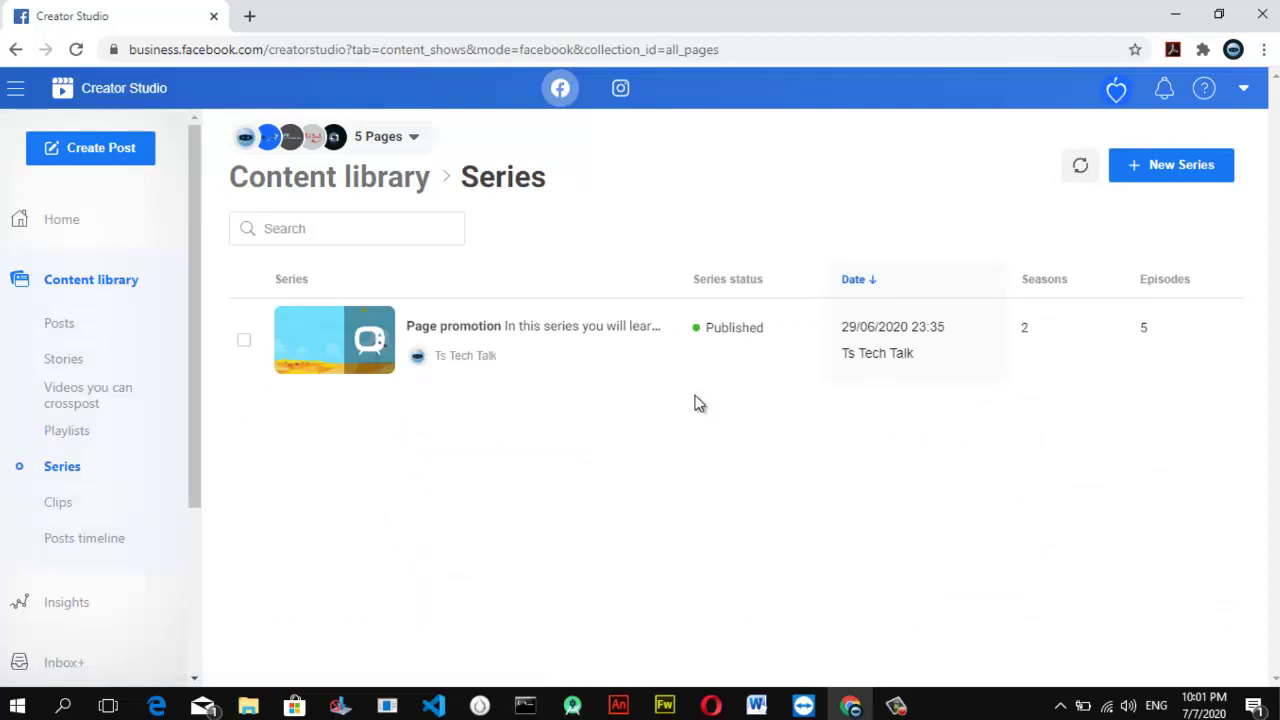
pyautogui.click(56, 503)
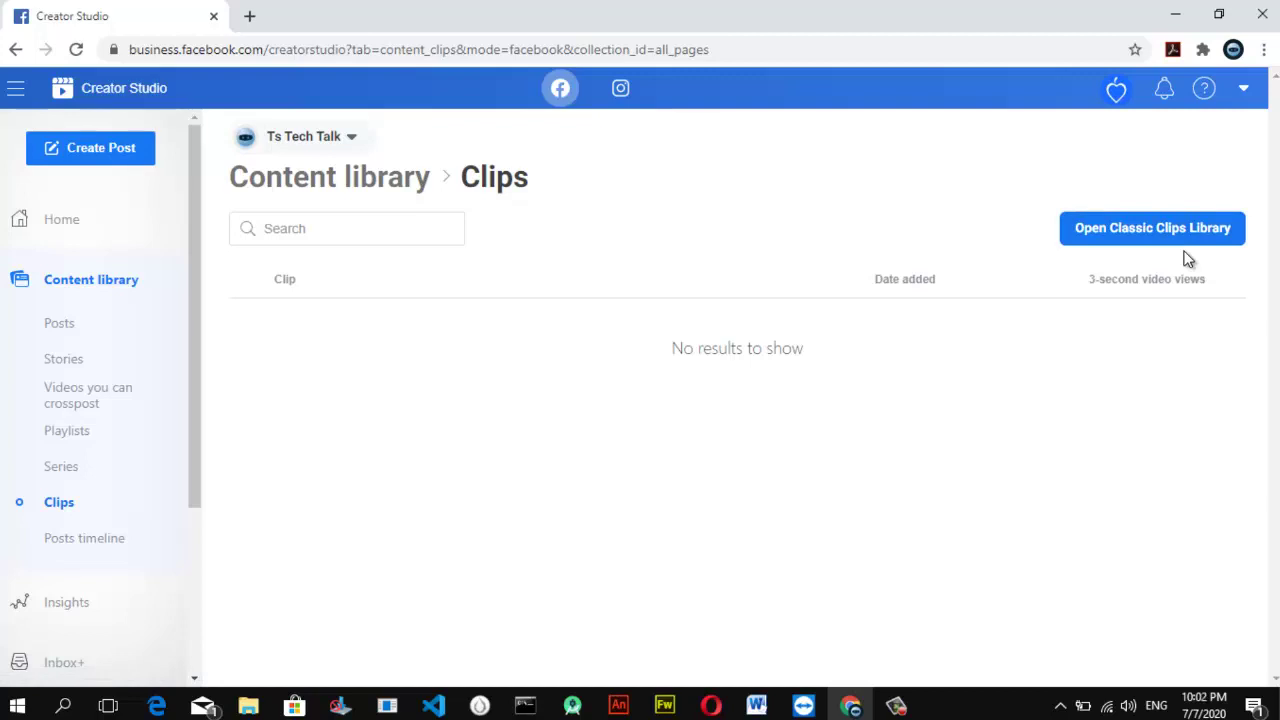
# Open the Posts timeline in the Content library and browse its posts down to Game Phath's Call of Duty live video
pyautogui.click(84, 540)
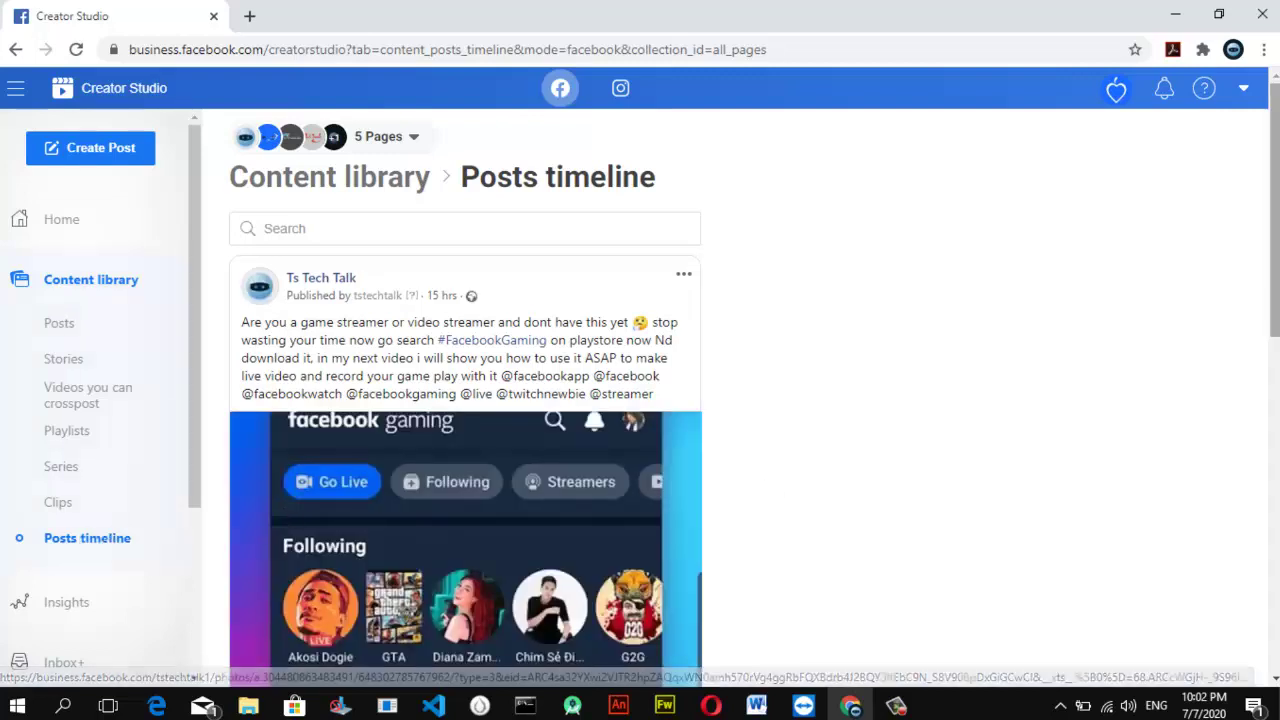
pyautogui.scroll(-3, 516, 490)
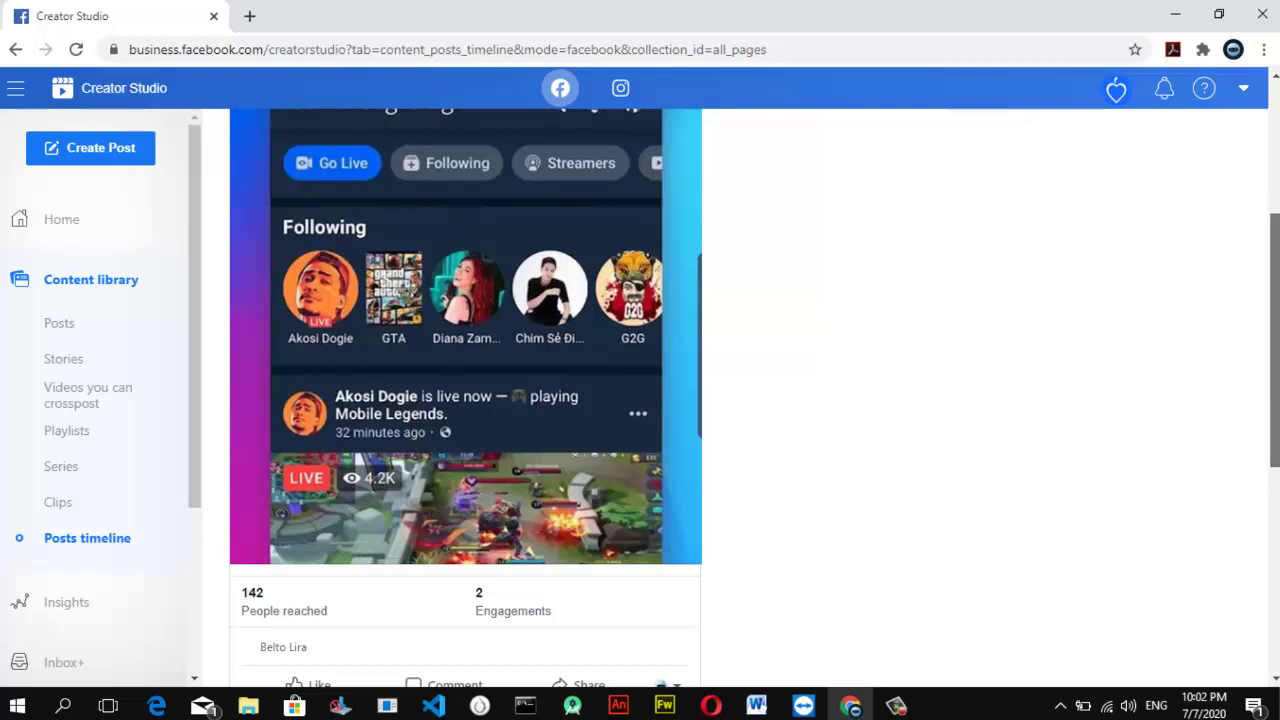
pyautogui.scroll(-10, 465, 400)
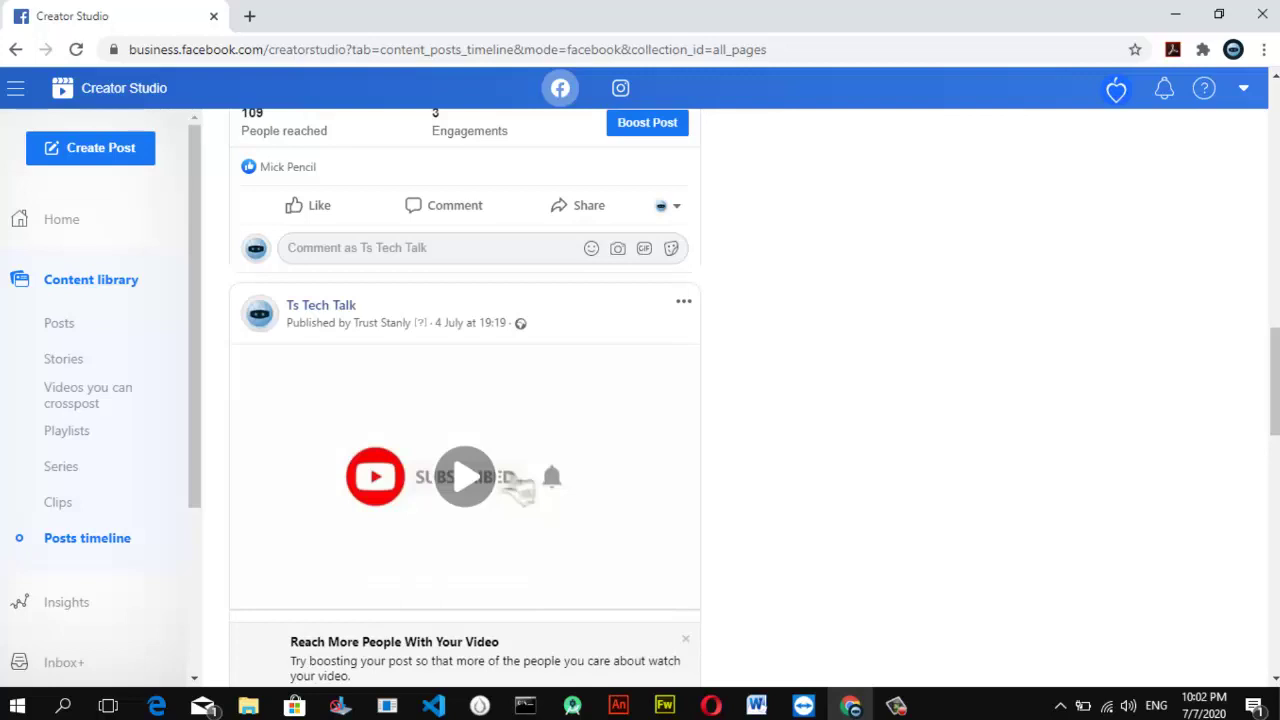
pyautogui.scroll(-2, 465, 400)
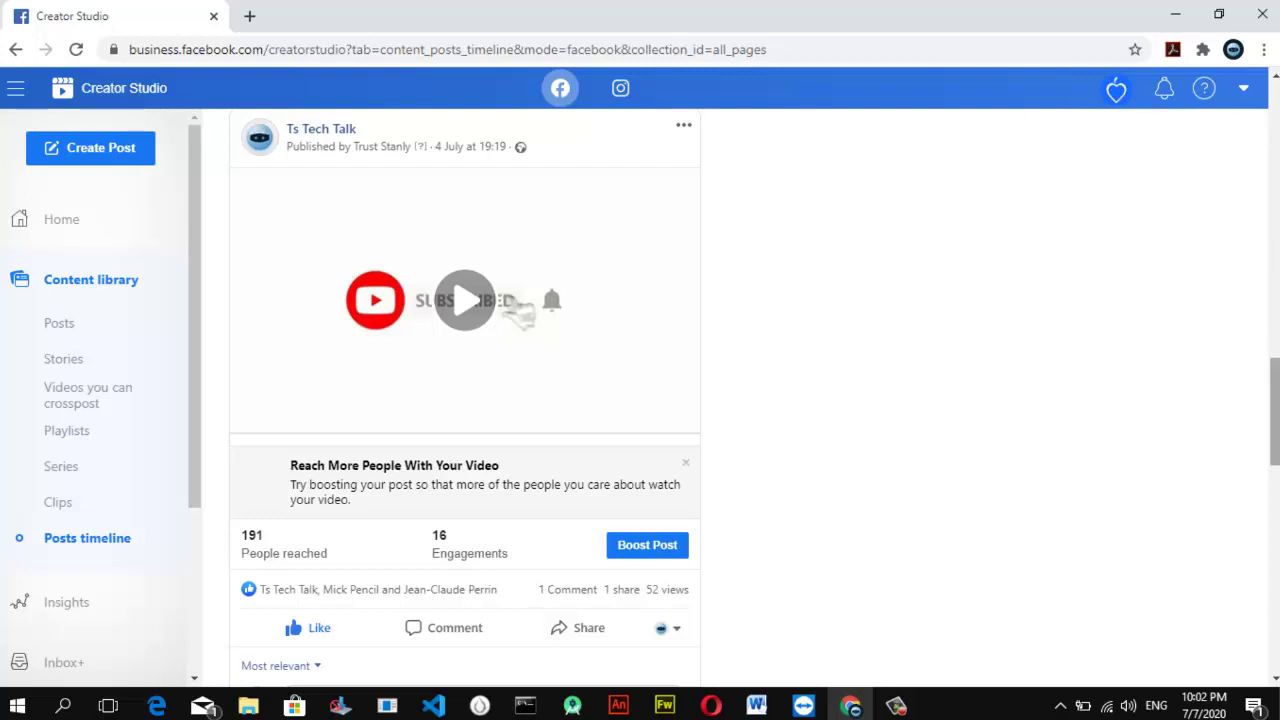
pyautogui.click(1272, 493)
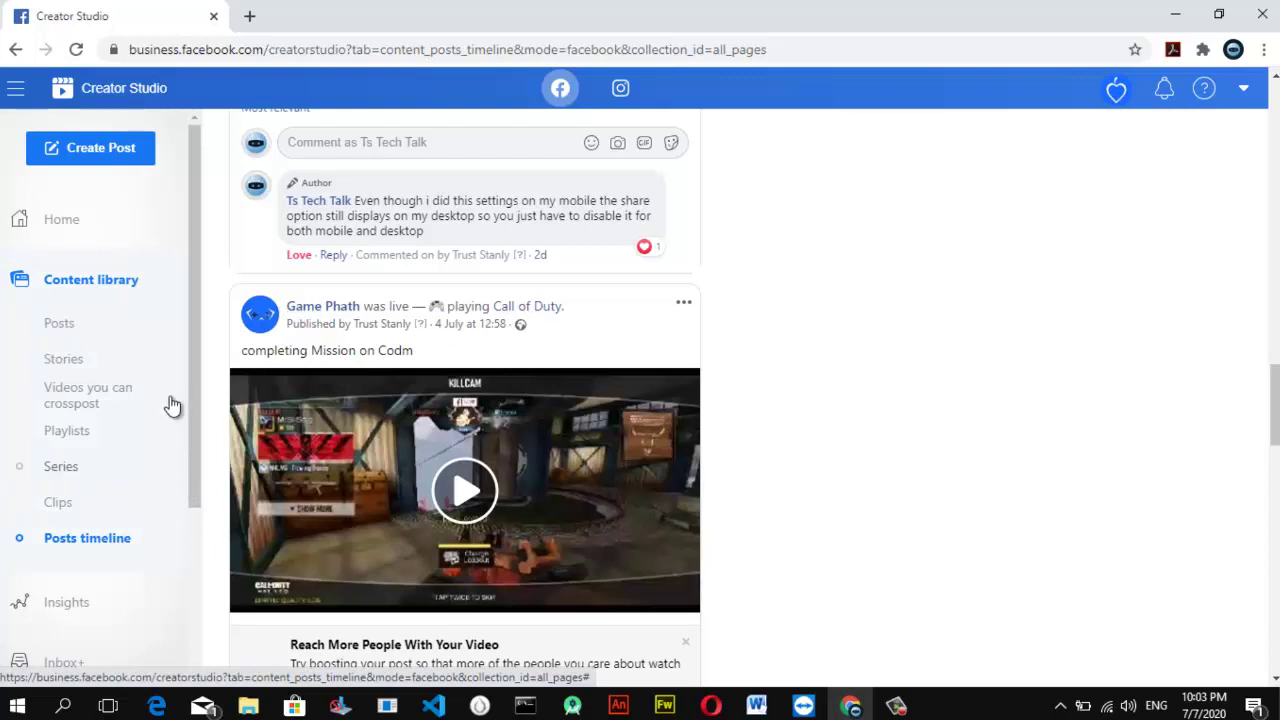
# Open the video performance Insights and inspect the minutes viewed for 6 Jul 2020 on the chart
pyautogui.moveTo(198, 346); pyautogui.dragTo(197, 393)
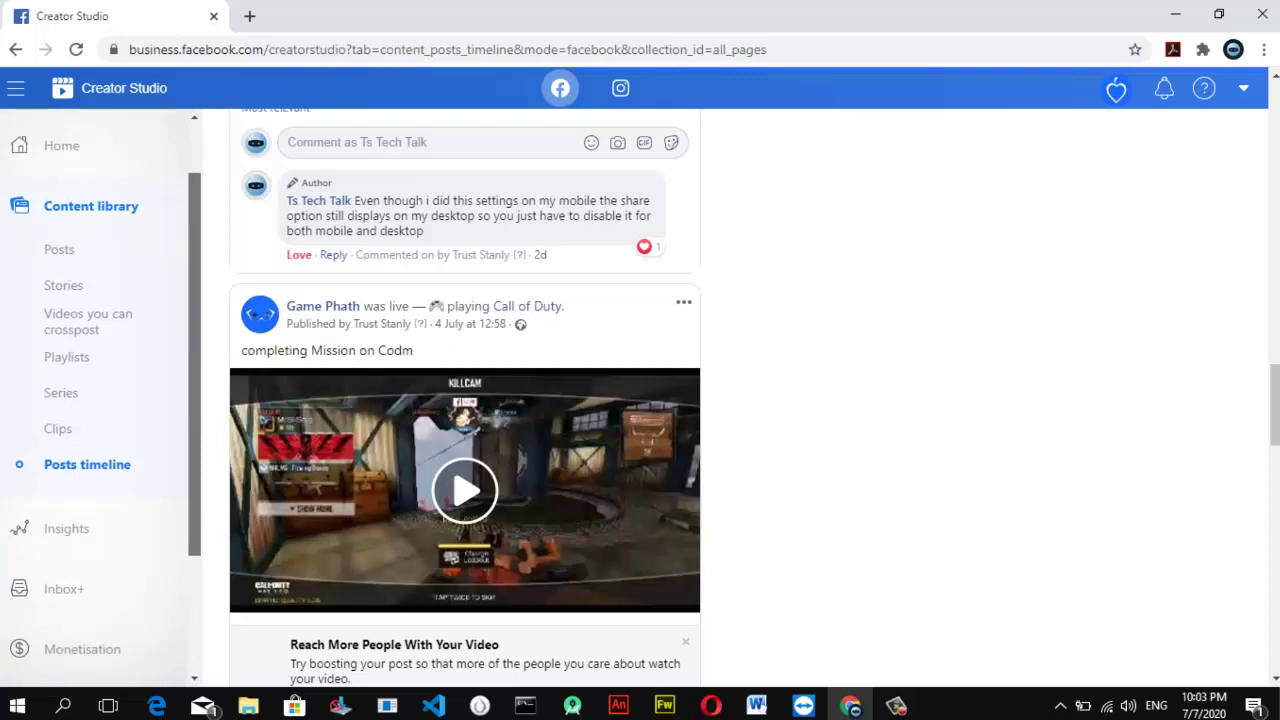
pyautogui.scroll(-2, 95, 400)
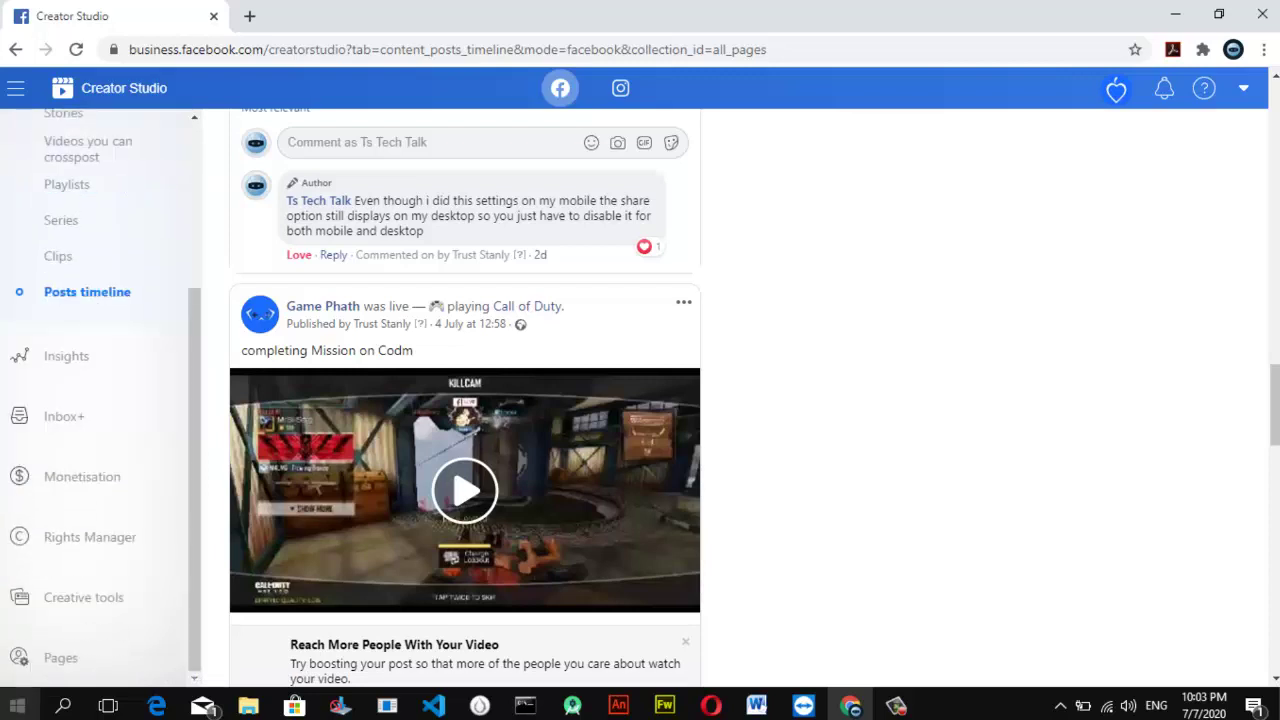
pyautogui.click(59, 368)
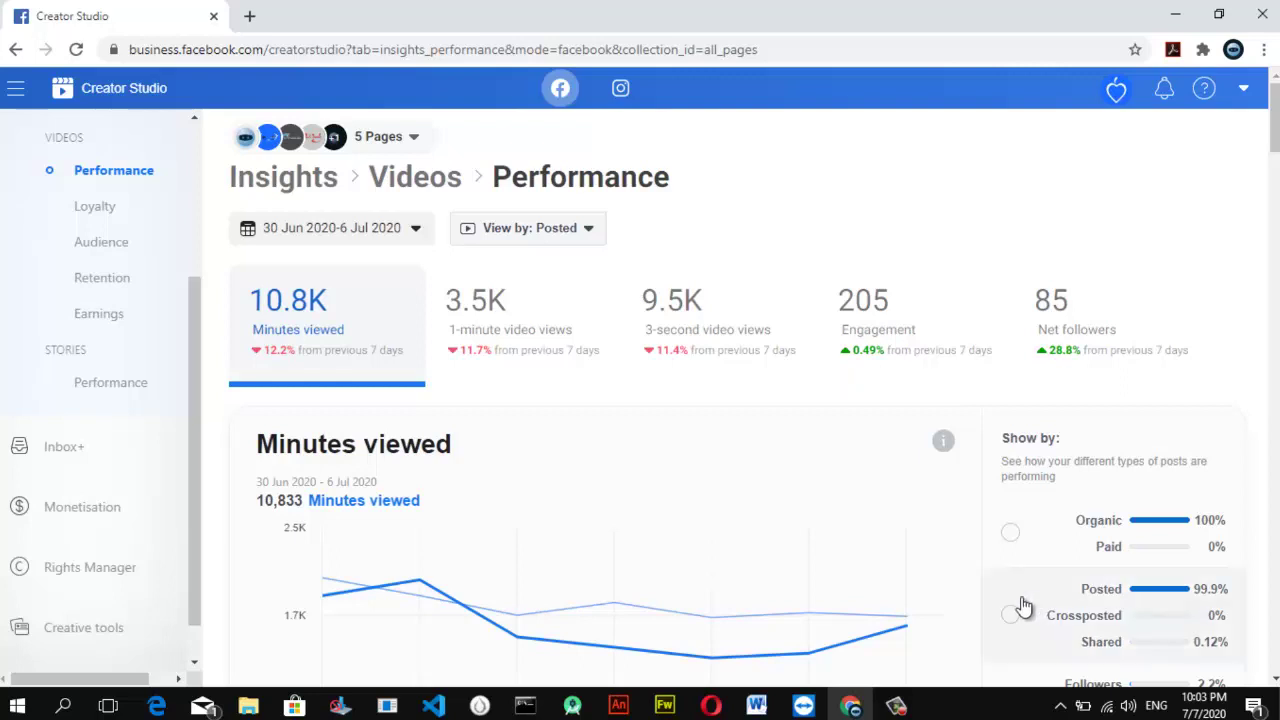
pyautogui.moveTo(905, 628)
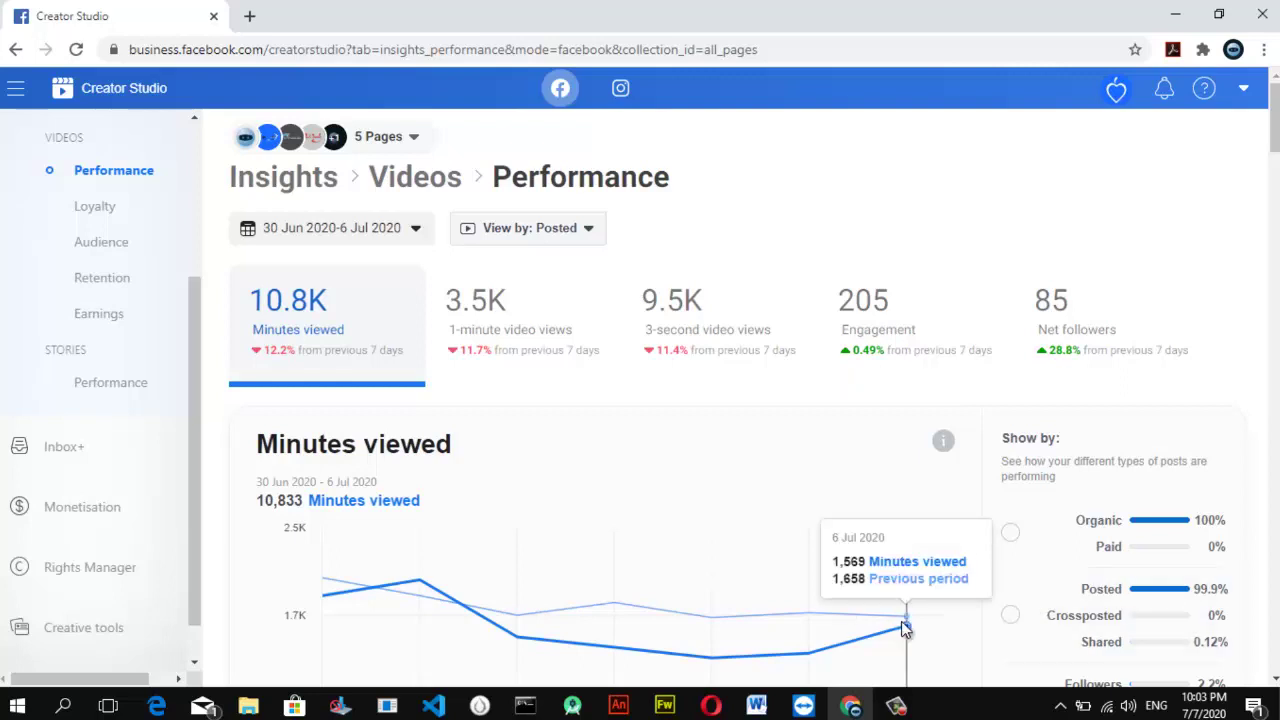